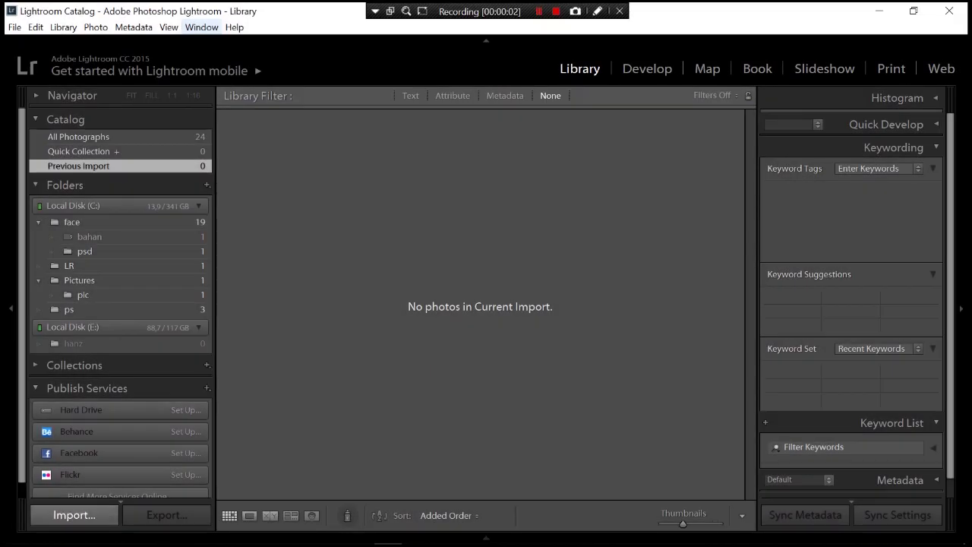
- Import just _MG_1579.JPG from the hanz folder on E: and open it in Develop
left_click(74, 515)
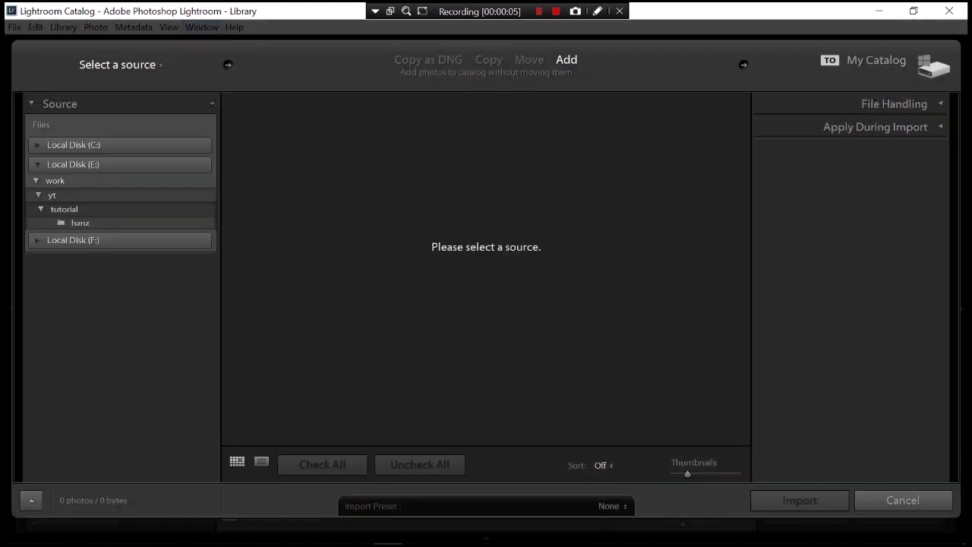
left_click(76, 222)
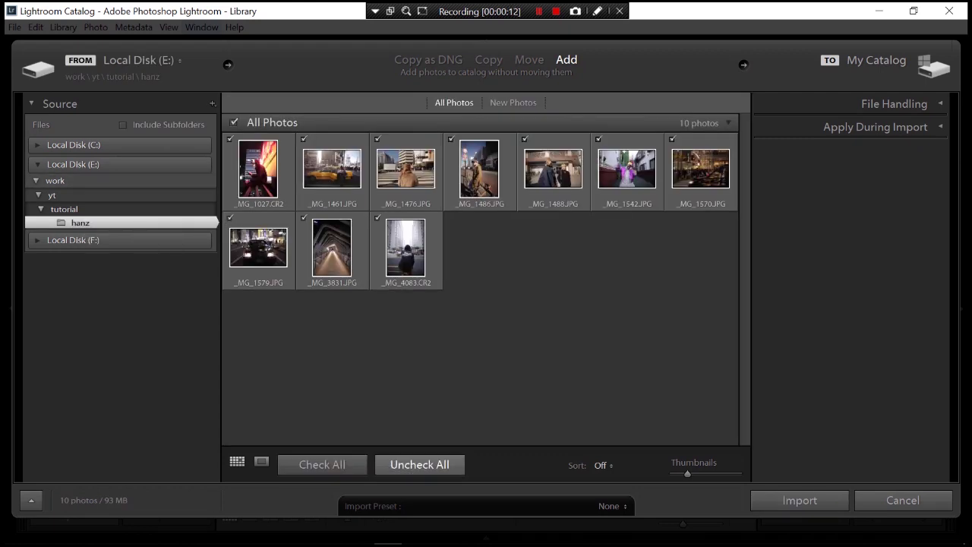
left_click(419, 464)
left_click(231, 217)
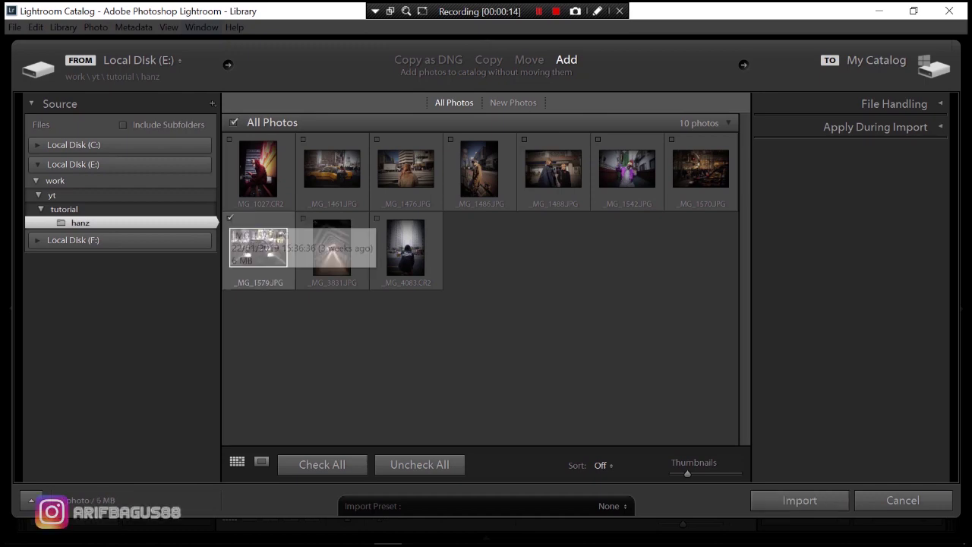
left_click(799, 500)
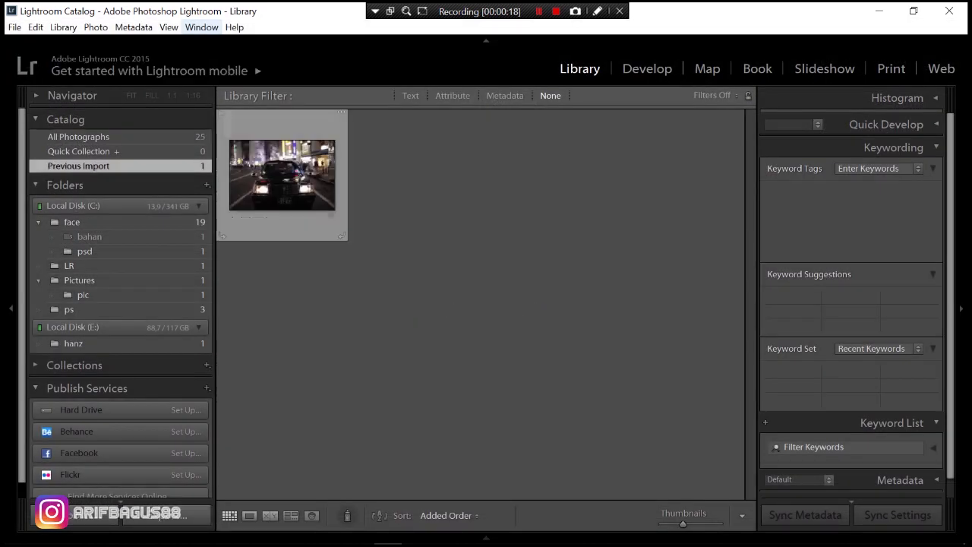
left_click(647, 68)
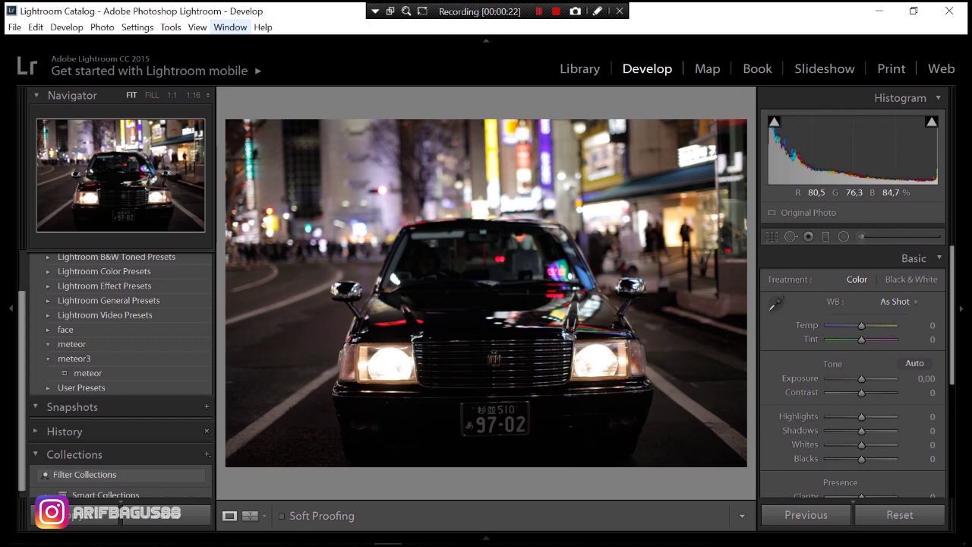
- Set the Basic white balance to Temp -30 and Tint -30, with Exposure at +0.35
left_click(915, 258)
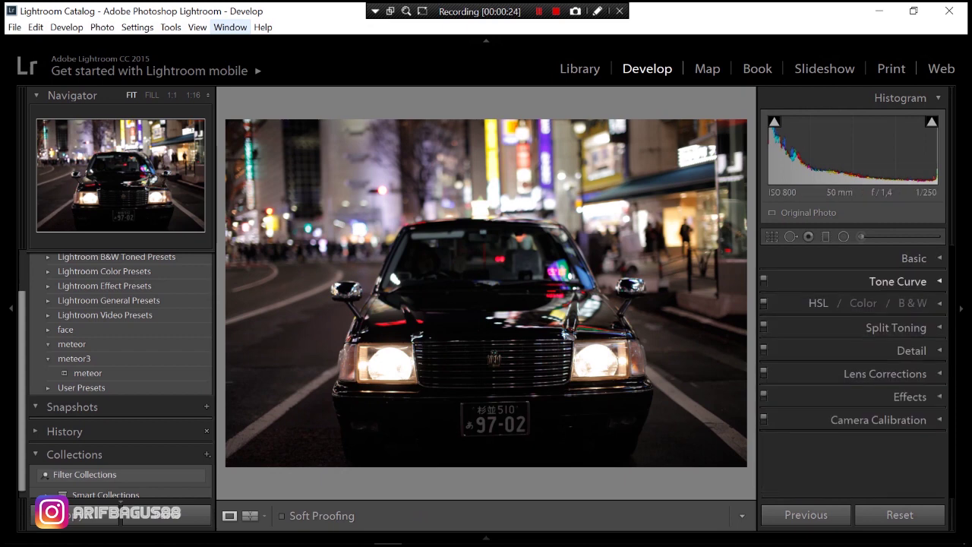
left_click(914, 258)
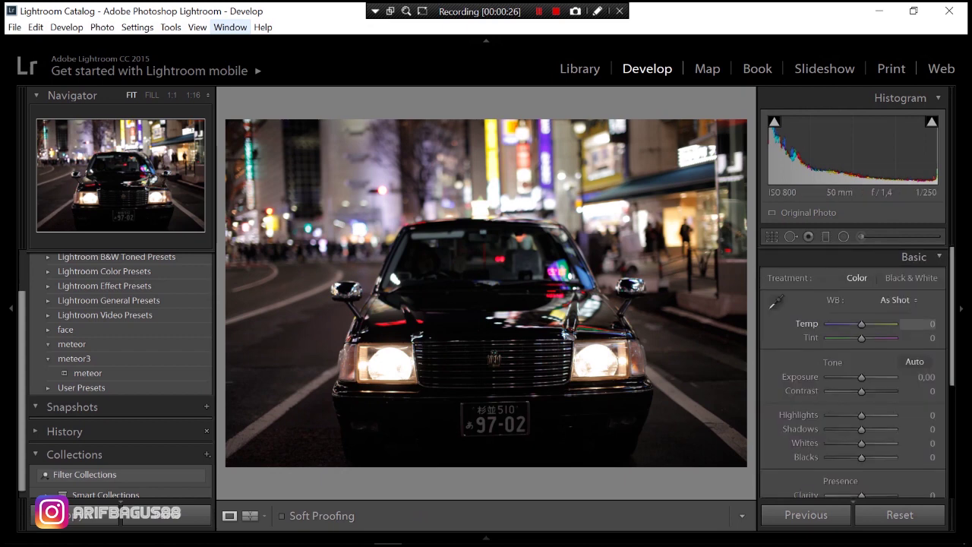
left_click_drag(861, 323, 853, 324)
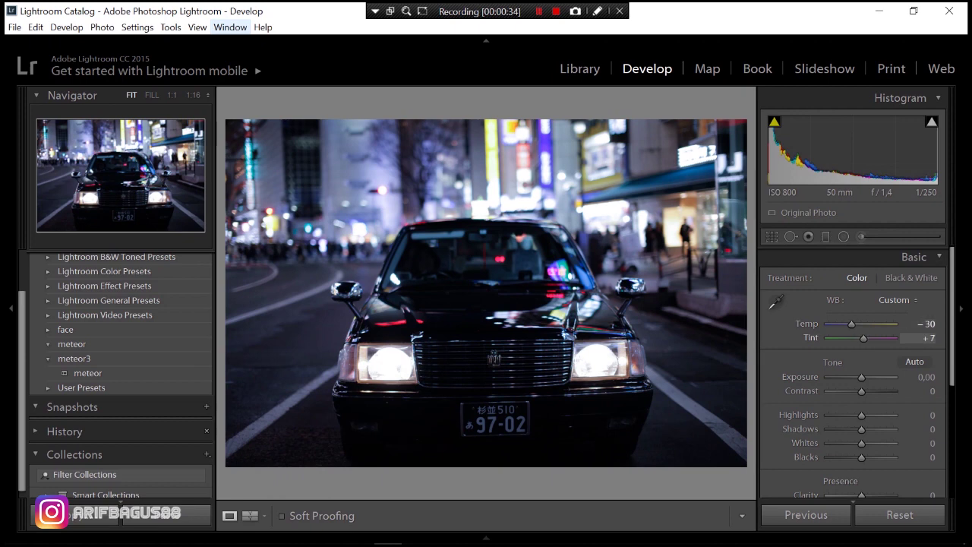
mouse_move(926, 338)
left_mouse_down()
mouse_move(889, 338)
mouse_move(950, 338)
mouse_move(912, 338)
left_mouse_up()
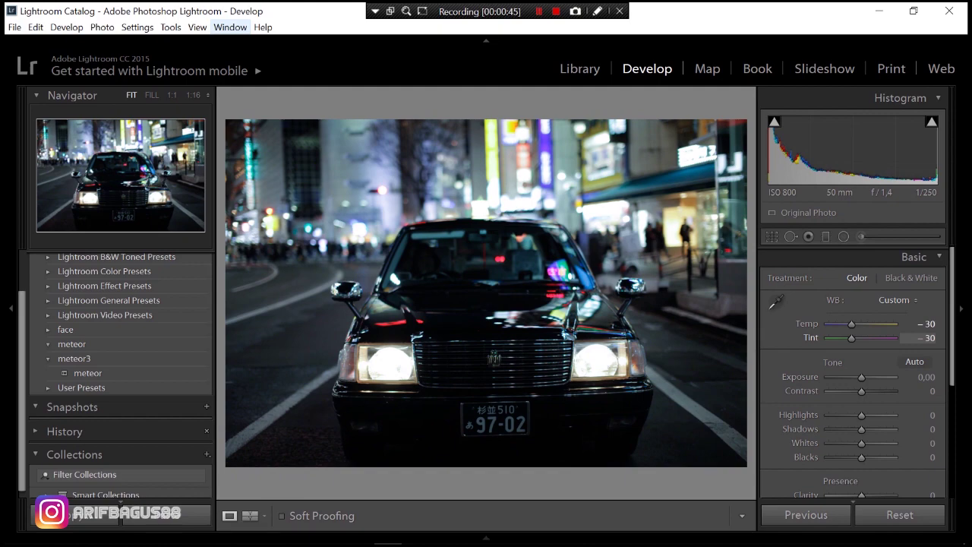
left_click_drag(862, 377, 863, 376)
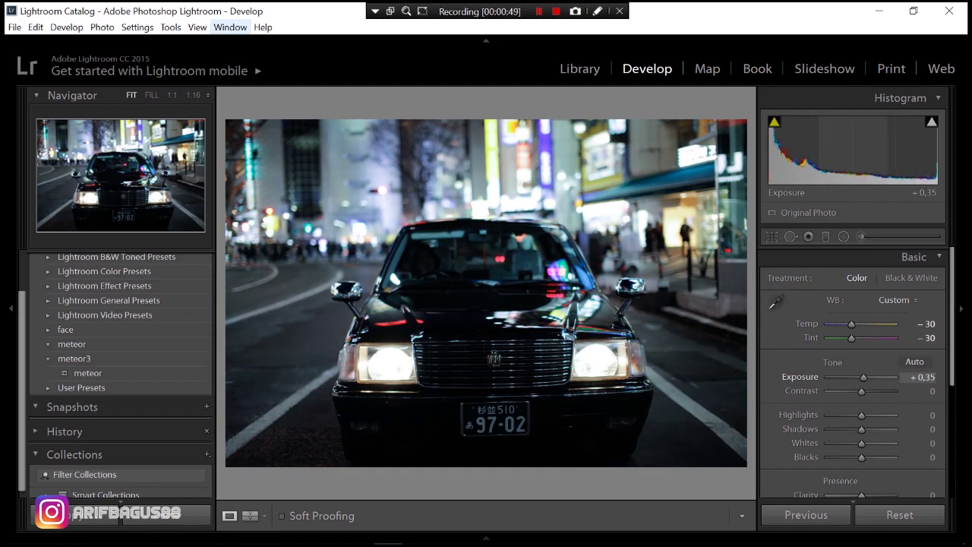
- Set Basic Exposure to +1,74, Contrast to +16 and Highlights to -100
mouse_move(864, 377)
left_mouse_down()
mouse_move(866, 391)
mouse_move(852, 376)
left_mouse_up()
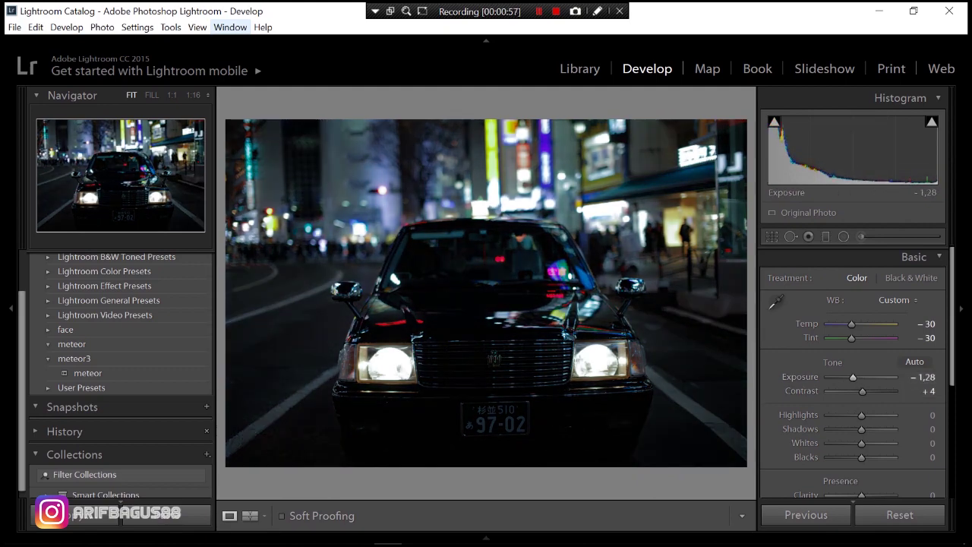
left_click_drag(922, 390, 925, 390)
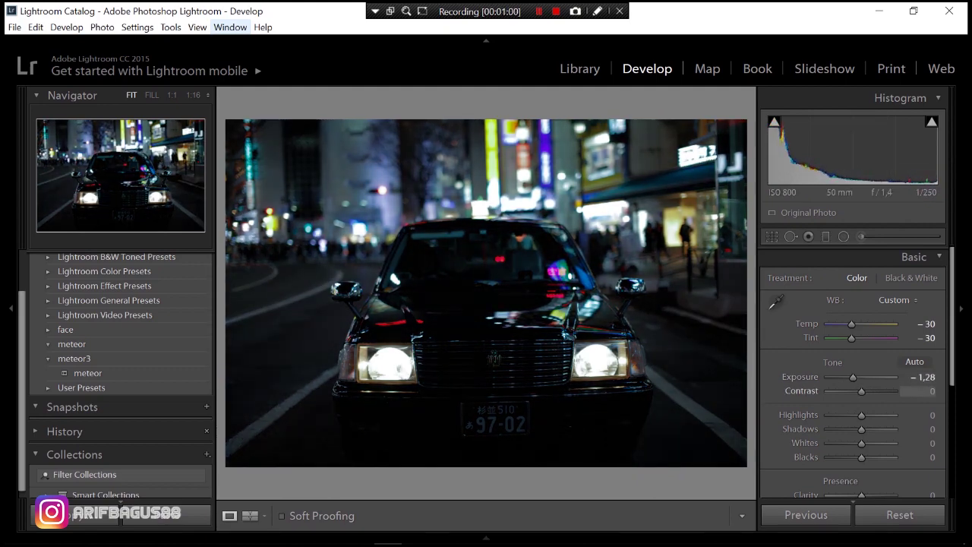
double_click(802, 390)
left_click_drag(853, 376, 863, 377)
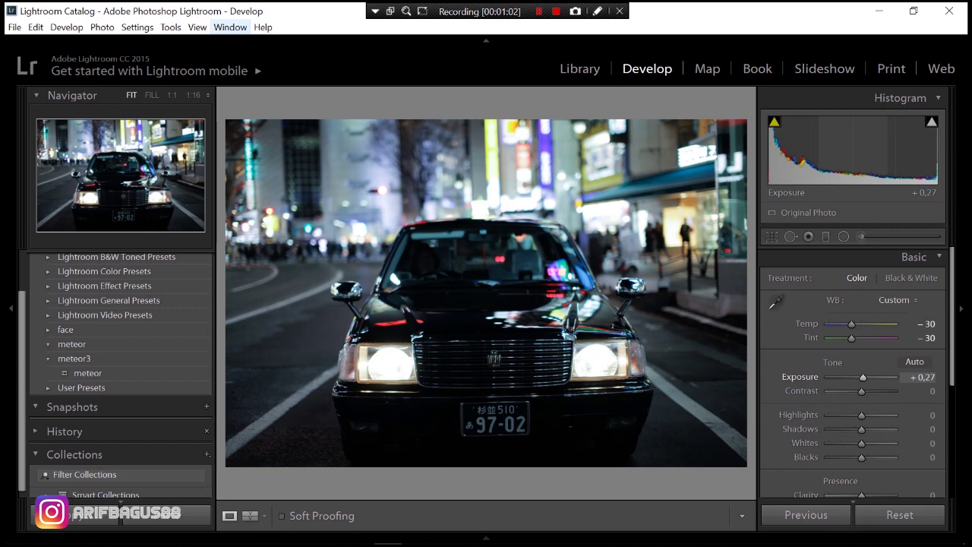
mouse_move(923, 390)
left_mouse_down()
mouse_move(905, 390)
mouse_move(937, 391)
mouse_move(900, 415)
left_mouse_up()
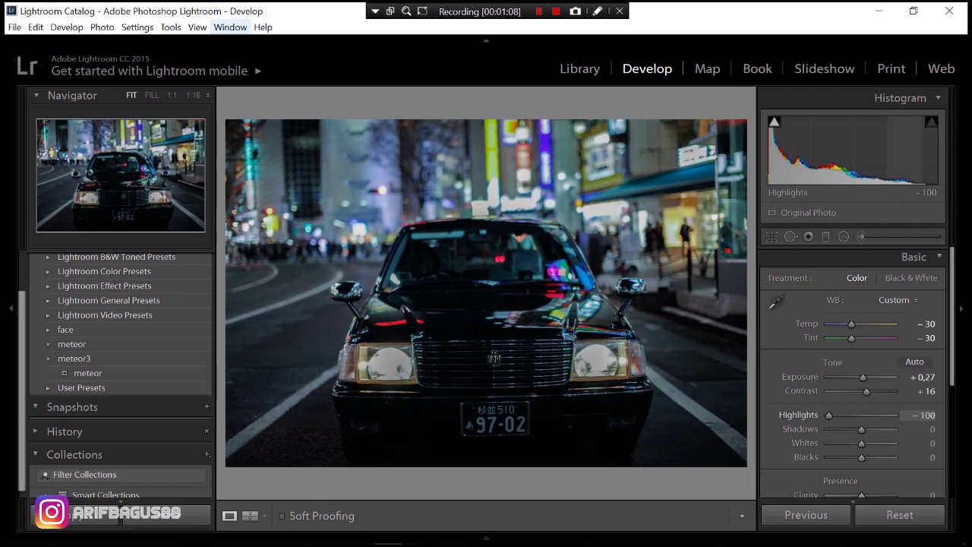
mouse_move(923, 377)
left_mouse_down()
mouse_move(949, 377)
mouse_move(938, 377)
left_mouse_up()
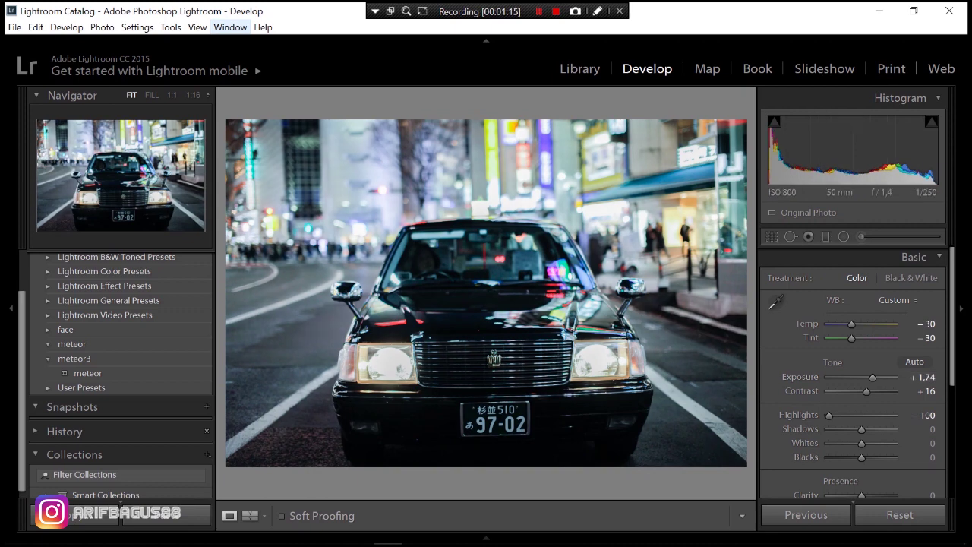
- Set Shadows +29, Whites +43, Blacks -44, Clarity +44, Vibrance +33 and Saturation +22
left_click_drag(923, 429, 944, 429)
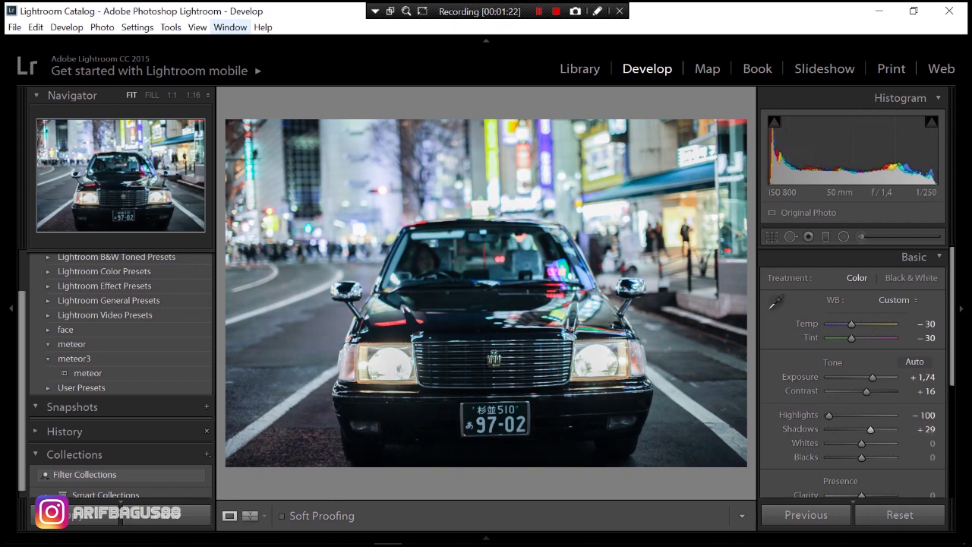
mouse_move(925, 443)
left_mouse_down()
mouse_move(952, 443)
mouse_move(932, 443)
mouse_move(941, 456)
mouse_move(865, 456)
left_mouse_up()
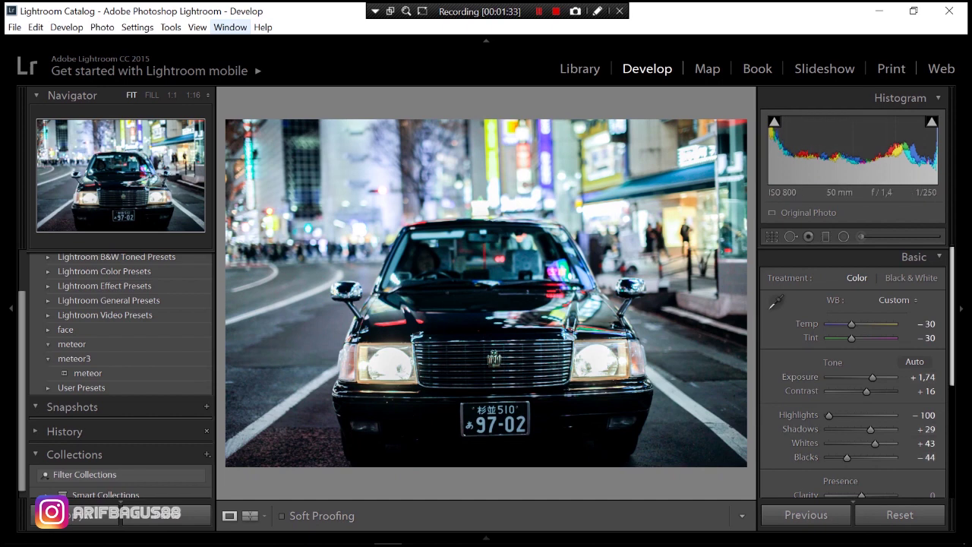
scroll(919, 395, "down", 3)
mouse_move(919, 448)
left_mouse_down()
mouse_move(964, 448)
mouse_move(876, 448)
mouse_move(935, 448)
mouse_move(943, 462)
left_mouse_up()
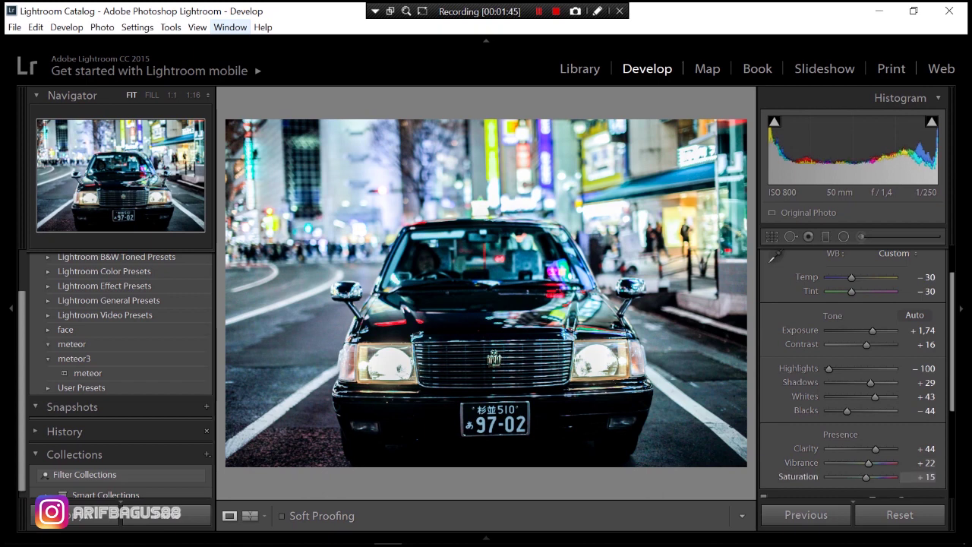
left_click_drag(929, 477, 936, 477)
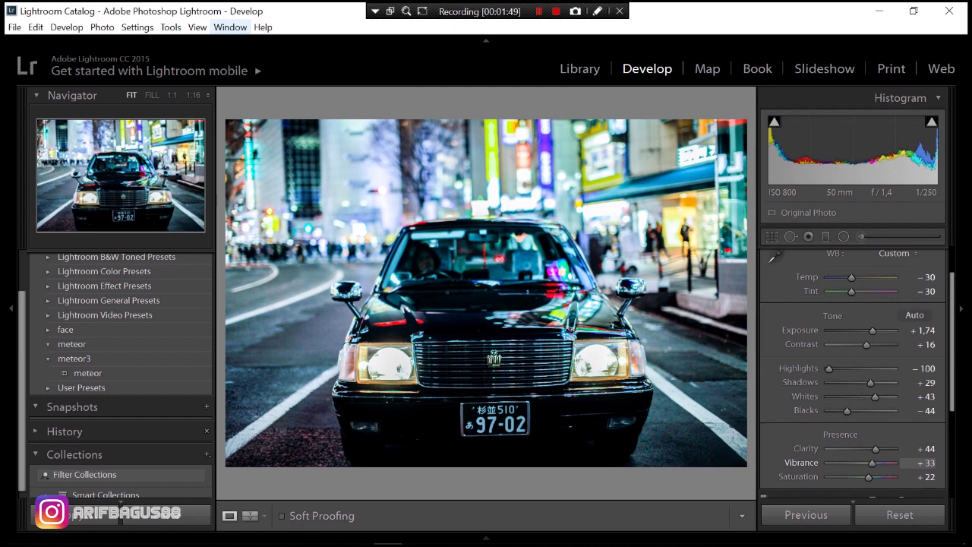
left_click_drag(928, 463, 936, 463)
scroll(853, 372, "up", 2)
- Bow the RGB point curve upward in Tone Curve to brighten the photo
left_click(915, 258)
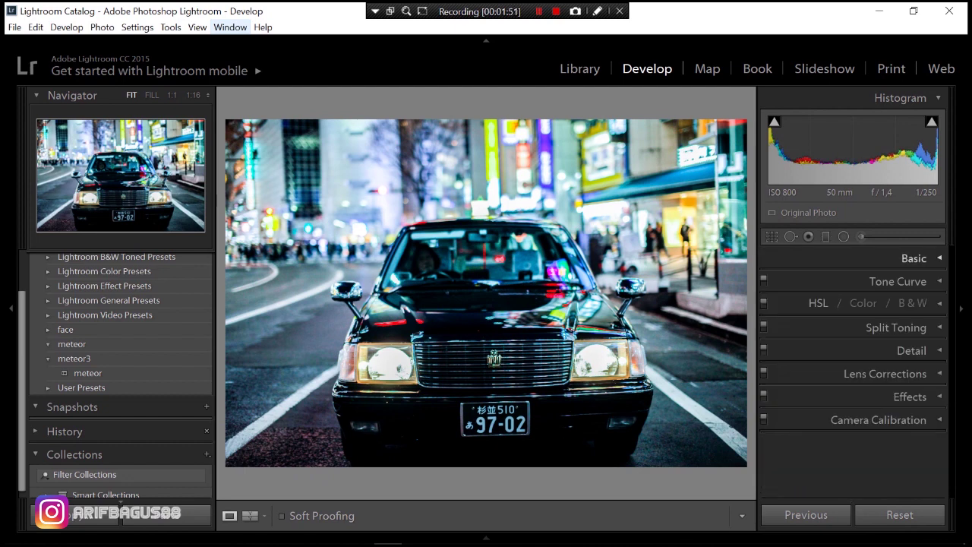
left_click(897, 281)
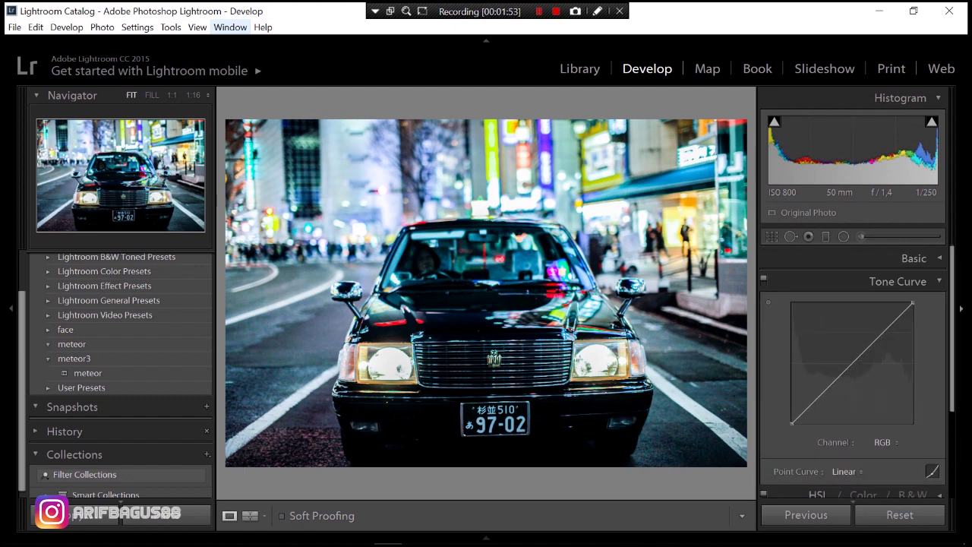
scroll(853, 372, "down", 1)
scroll(853, 372, "up", 1)
left_click_drag(912, 303, 911, 305)
left_click_drag(911, 304, 906, 306)
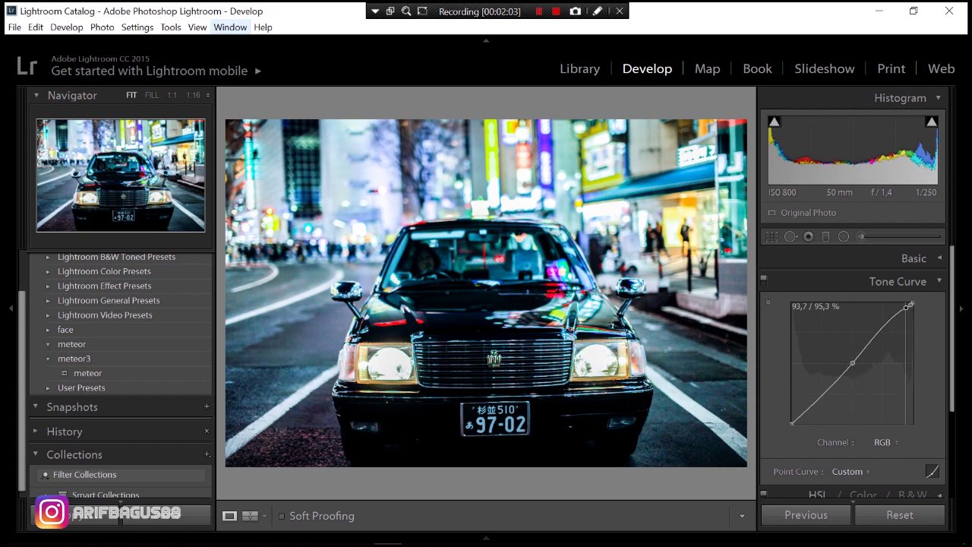
key("ctrl+z")
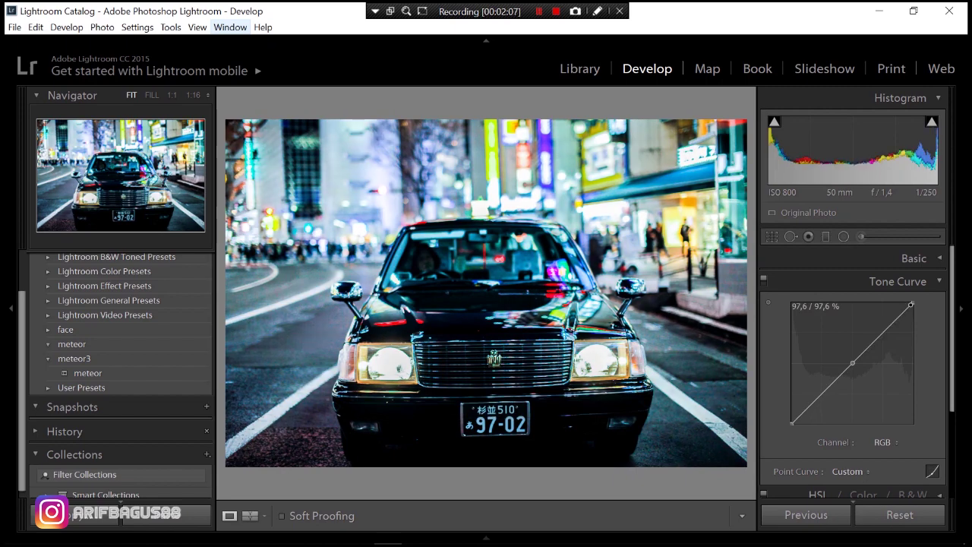
left_click_drag(910, 305, 912, 303)
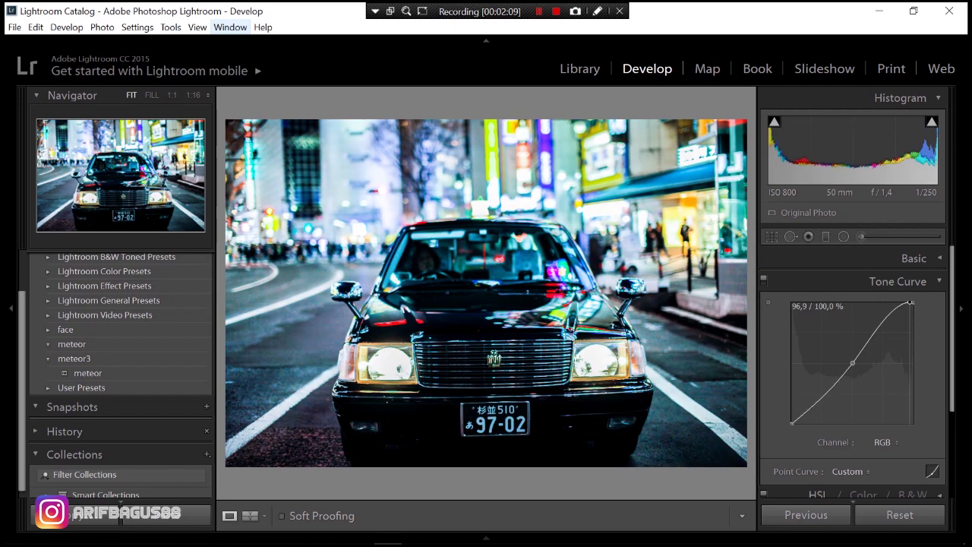
key("ctrl+z")
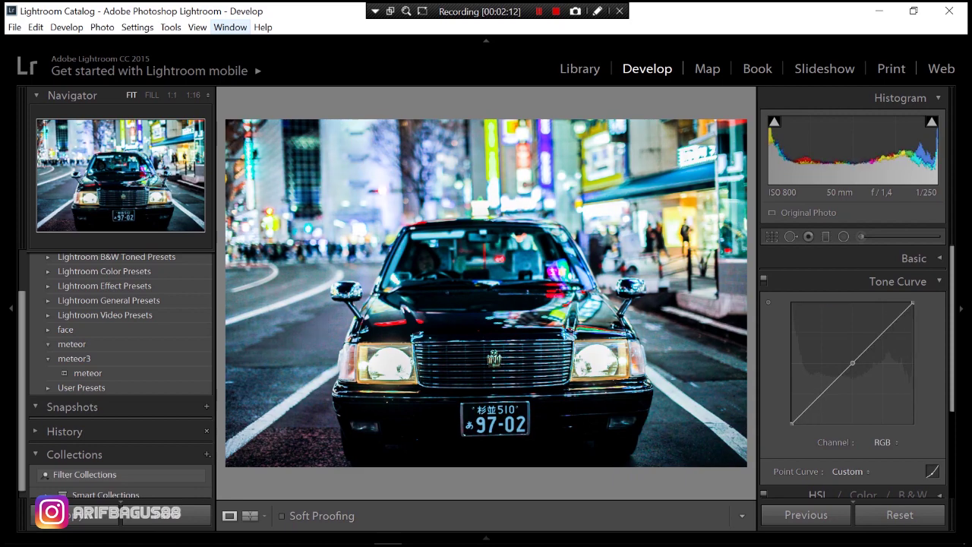
left_click_drag(912, 304, 912, 303)
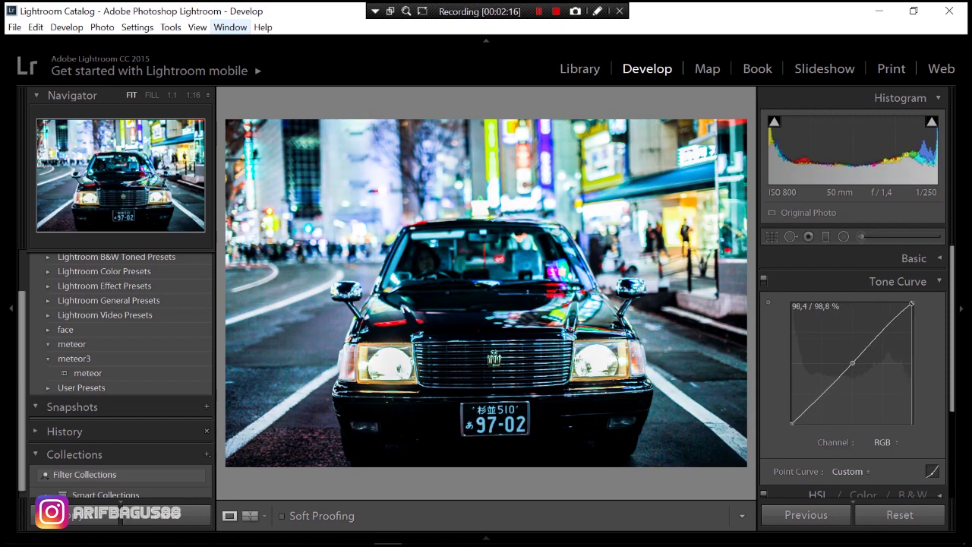
- Lift the curve's black point to about 6.7%, check the Channel list, and collapse Tone Curve
left_click_drag(792, 423, 792, 417)
key("ctrl+z")
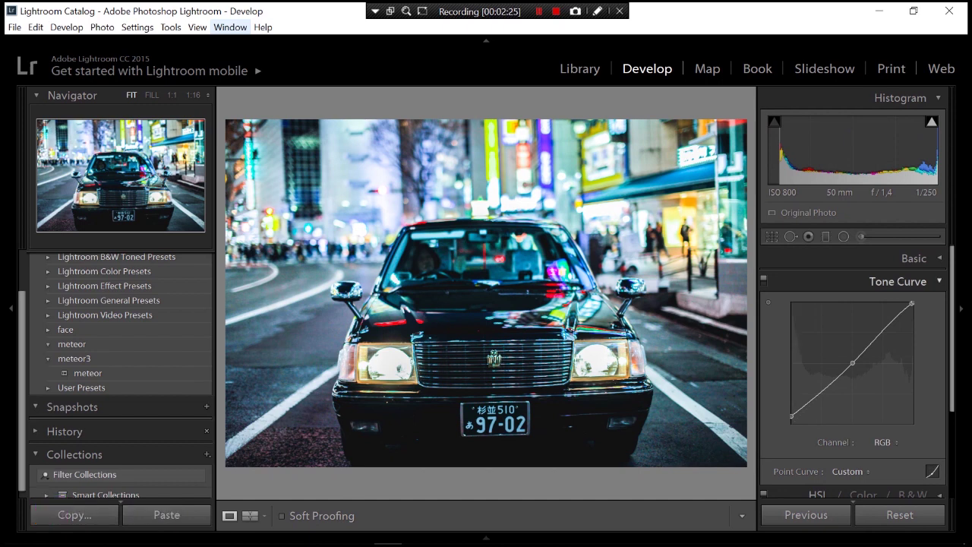
left_click(883, 442)
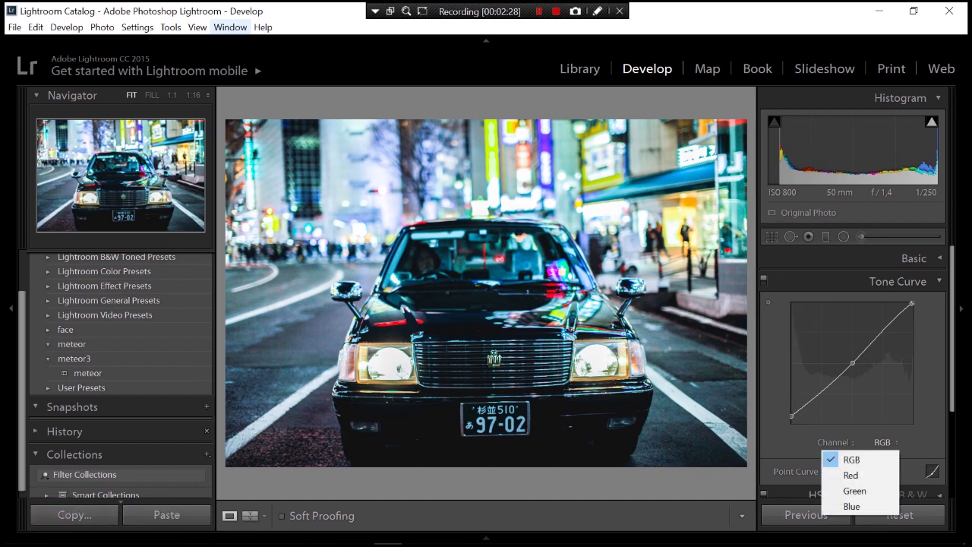
left_click(883, 442)
left_click(884, 442)
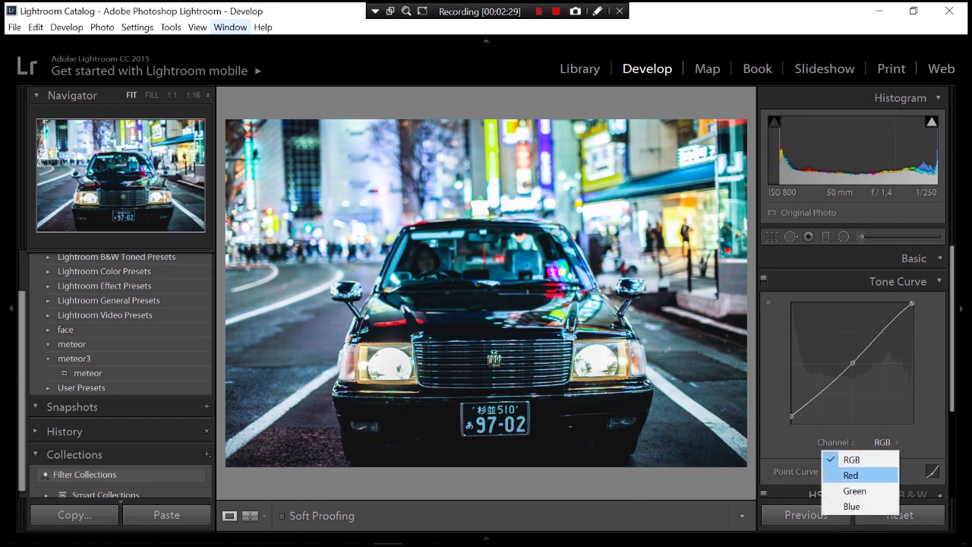
left_click(897, 281)
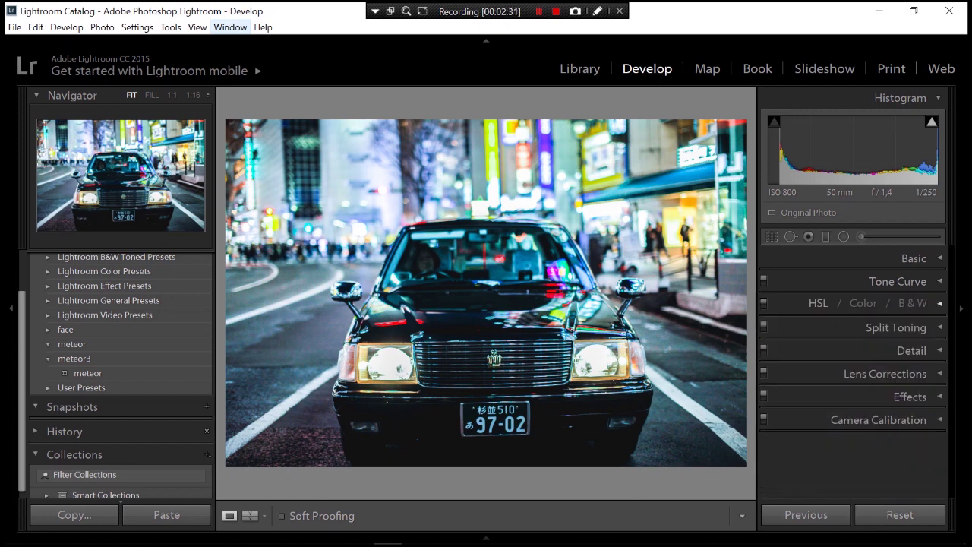
- In HSL Saturation, set Red +27, Orange +42, Yellow +67, Green +32, Aqua +45, Blue +18, Purple +2, Magenta +29
left_click(818, 303)
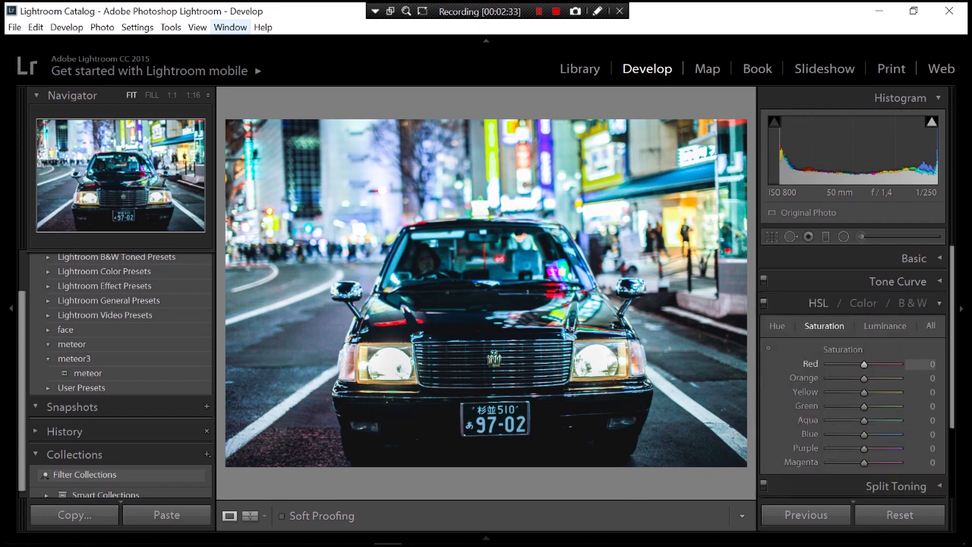
mouse_move(863, 364)
left_mouse_down()
mouse_move(878, 364)
mouse_move(864, 364)
mouse_move(874, 378)
mouse_move(851, 378)
mouse_move(899, 377)
mouse_move(879, 377)
mouse_move(872, 392)
mouse_move(887, 392)
left_mouse_up()
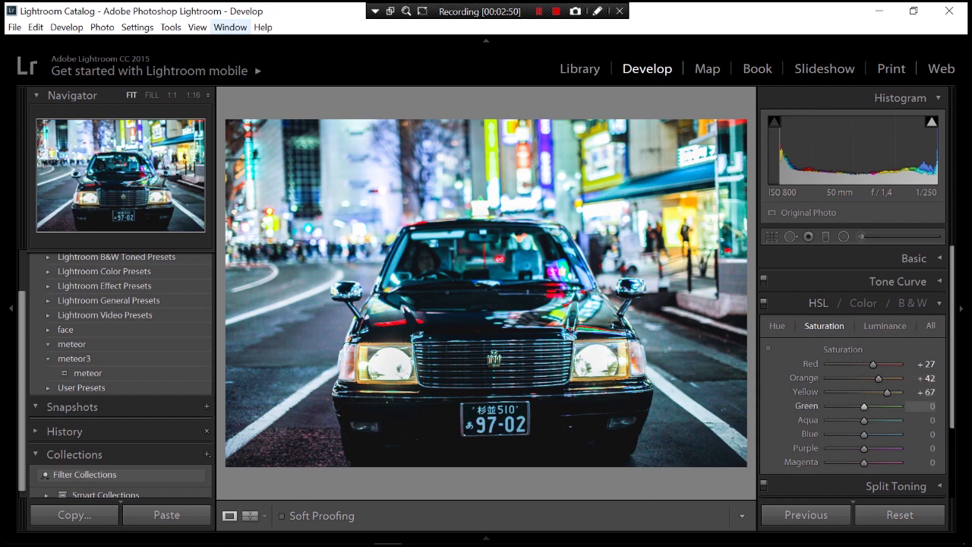
mouse_move(863, 405)
left_mouse_down()
mouse_move(850, 406)
mouse_move(874, 406)
mouse_move(885, 420)
mouse_move(851, 434)
mouse_move(872, 434)
left_mouse_up()
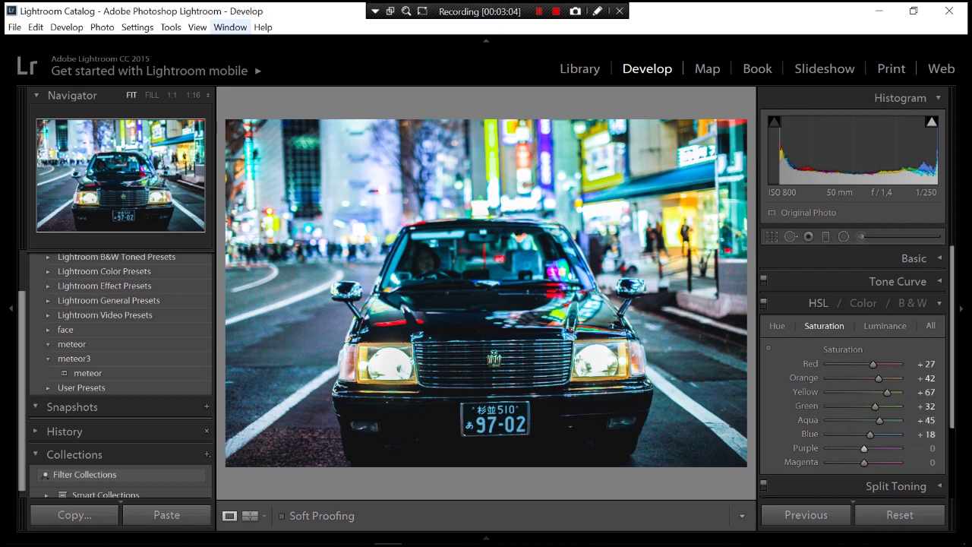
left_click_drag(864, 448, 933, 448)
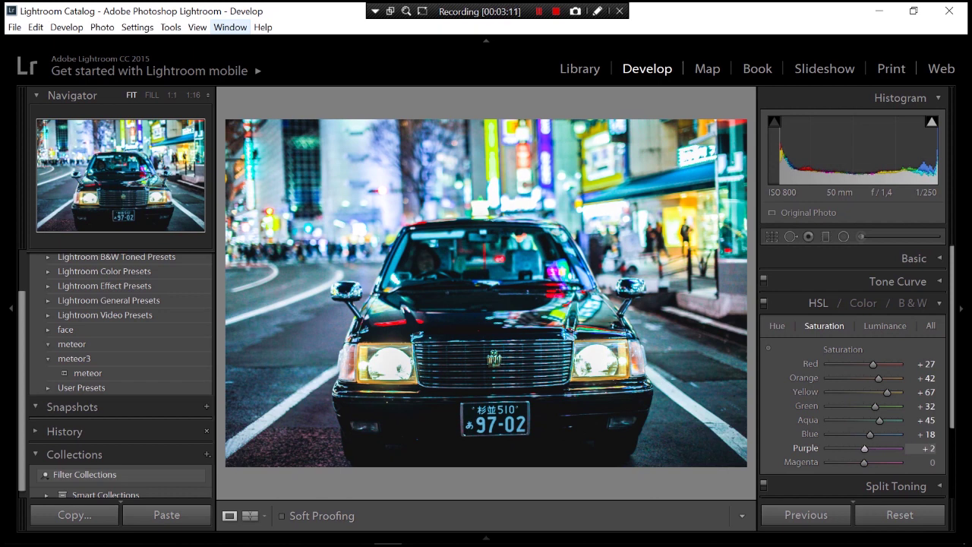
mouse_move(928, 462)
left_mouse_down()
mouse_move(955, 462)
mouse_move(930, 462)
mouse_move(946, 462)
left_mouse_up()
scroll(857, 369, "down", 1)
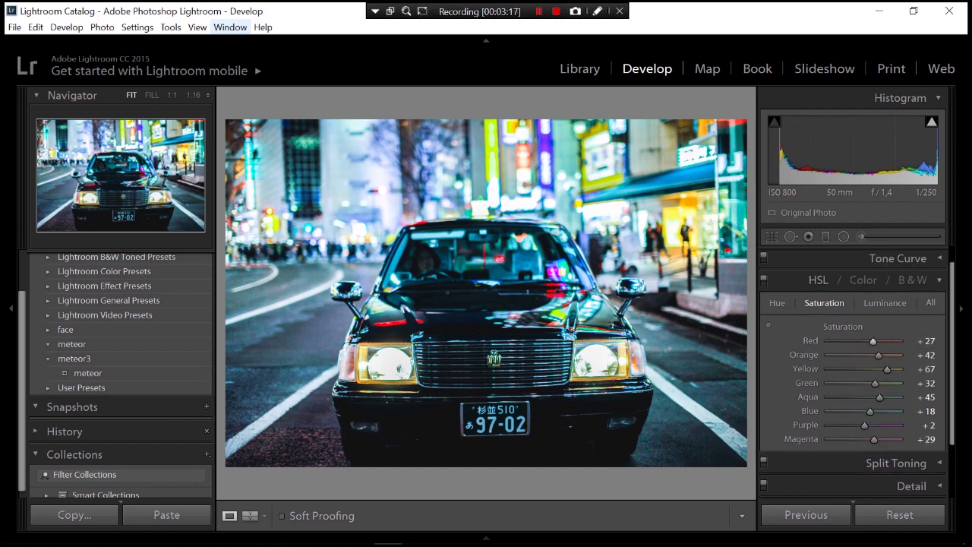
- Tint the split-toning shadows to Hue 251, Saturation 2, with Balance +16
left_click(873, 279)
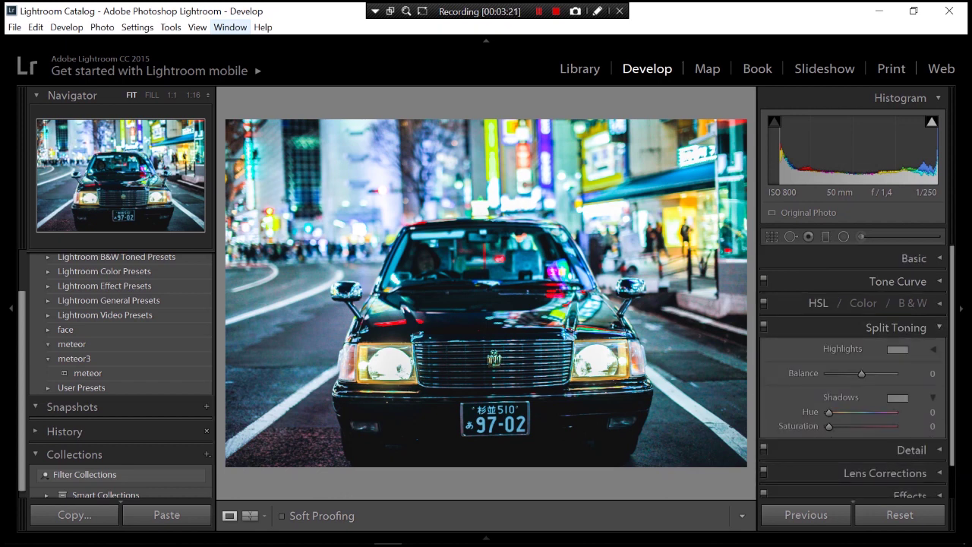
mouse_move(829, 411)
left_mouse_down()
mouse_move(865, 412)
mouse_move(841, 426)
mouse_move(829, 426)
mouse_move(873, 411)
mouse_move(829, 426)
left_mouse_up()
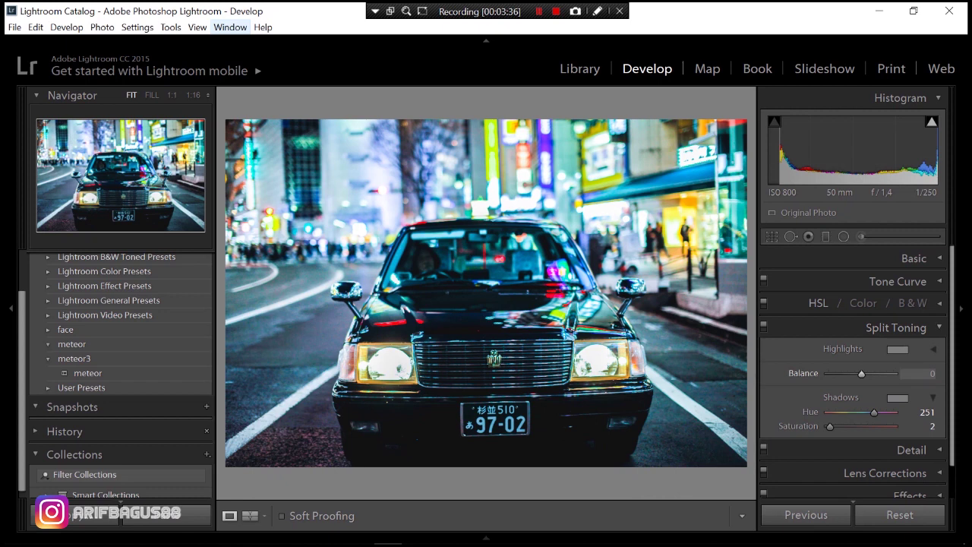
mouse_move(861, 374)
left_mouse_down()
mouse_move(883, 374)
mouse_move(866, 374)
left_mouse_up()
left_click(896, 328)
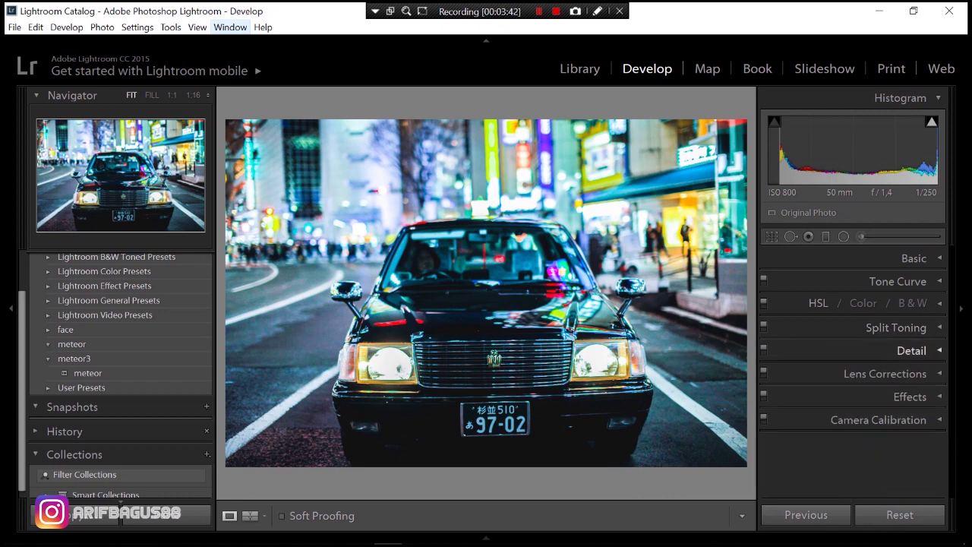
- Begin Luminance noise reduction and set sharpening Amount to 14 in Detail
left_click(912, 349)
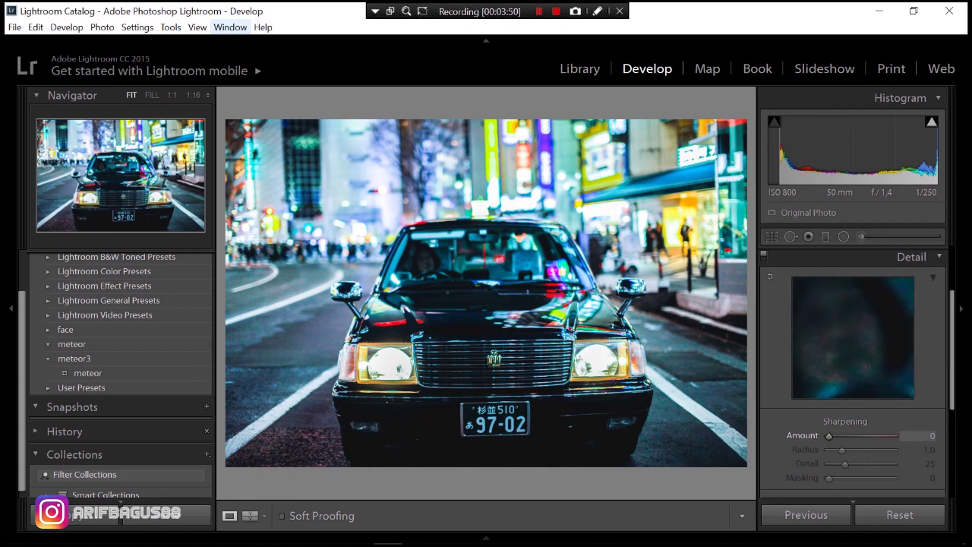
scroll(853, 365, "down", 2)
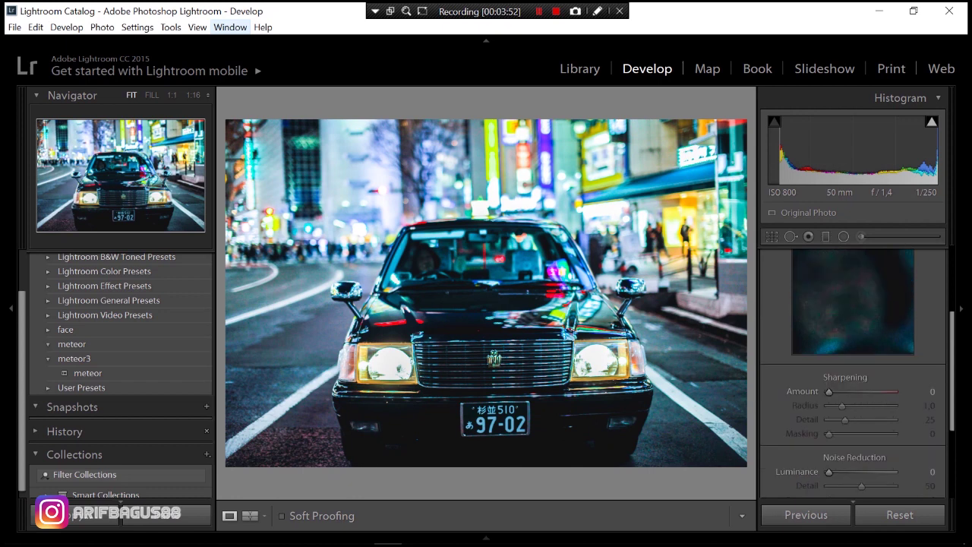
left_click_drag(829, 471, 850, 472)
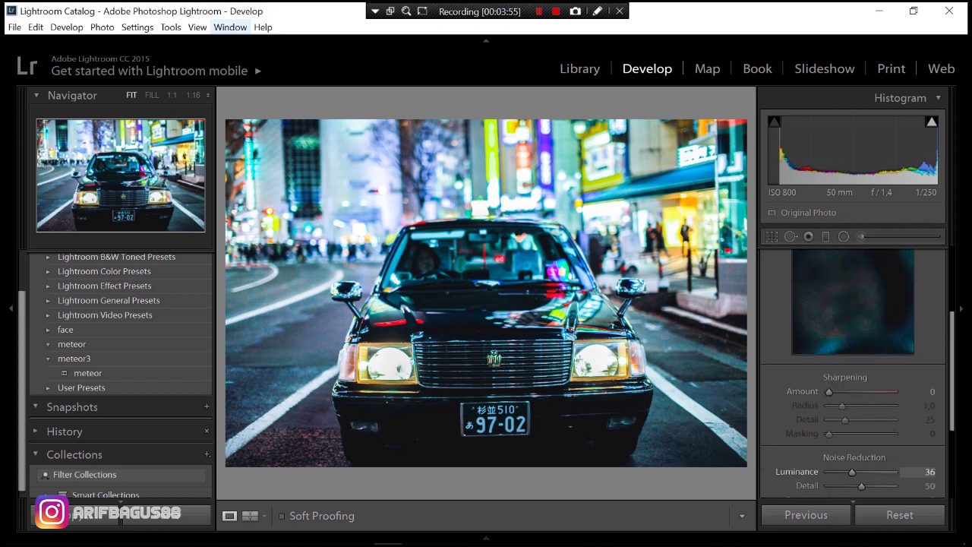
mouse_move(852, 471)
left_mouse_down()
mouse_move(860, 471)
mouse_move(852, 471)
left_mouse_up()
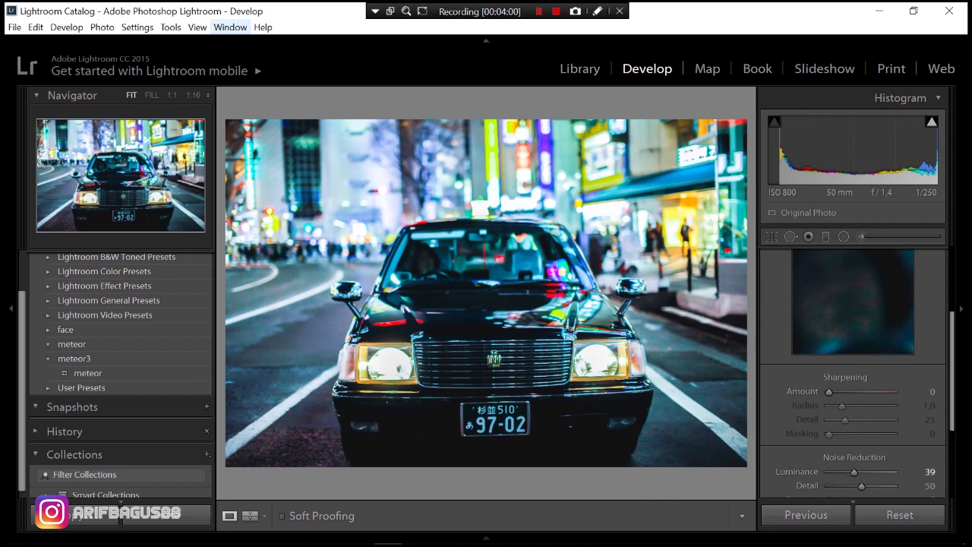
scroll(850, 379, "up", 1)
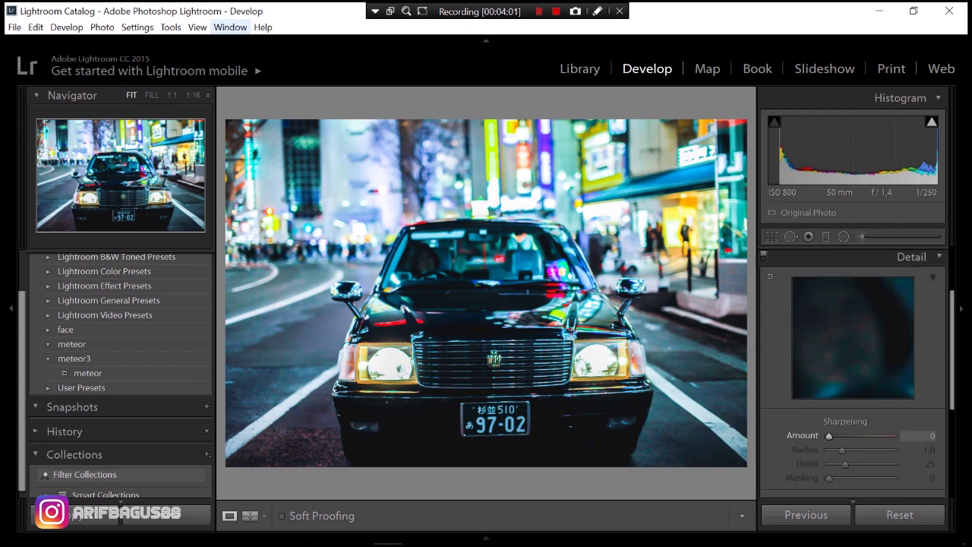
mouse_move(829, 436)
left_mouse_down()
mouse_move(851, 435)
mouse_move(834, 435)
left_mouse_up()
- Bring noise reduction to Luminance 67, Contrast 14 and Color 12, then collapse Detail
scroll(853, 380, "down", 2)
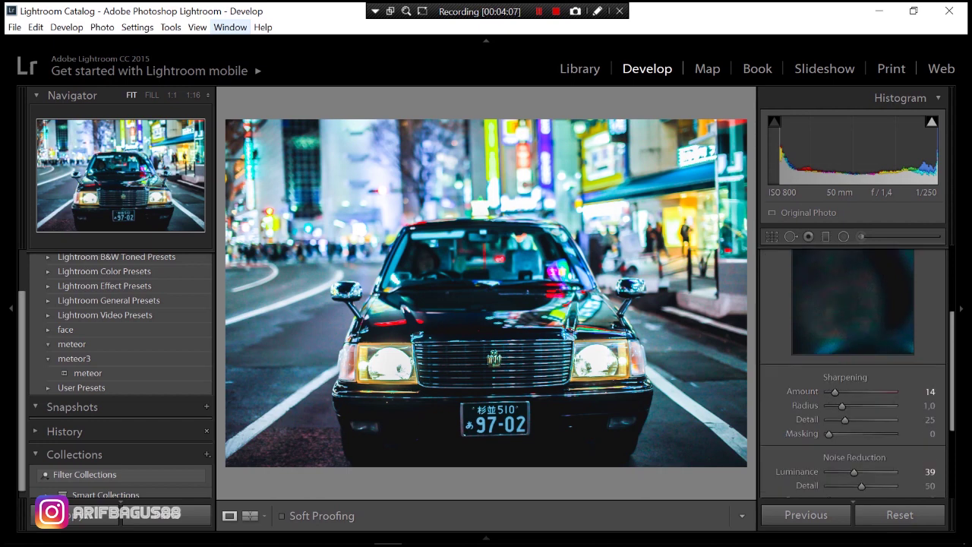
scroll(853, 380, "down", 2)
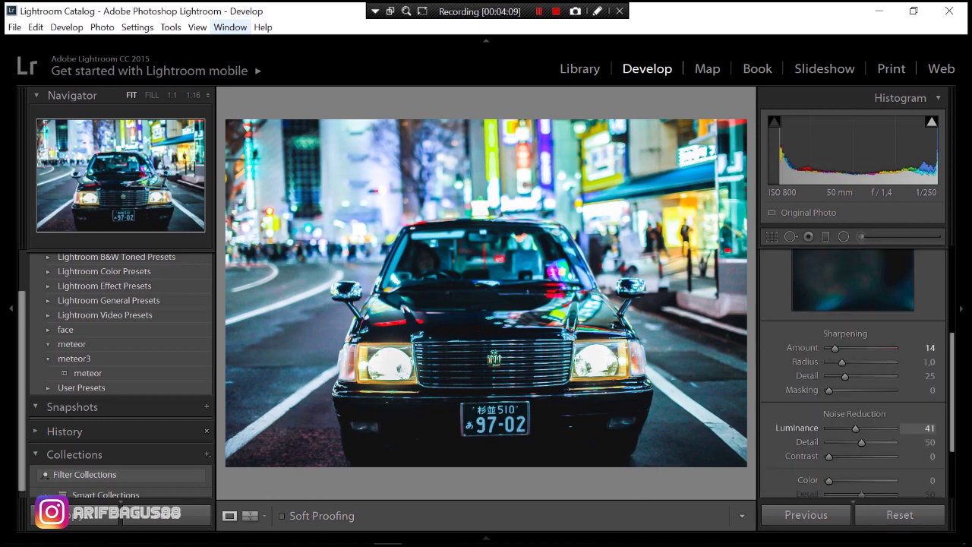
left_click_drag(854, 428, 872, 428)
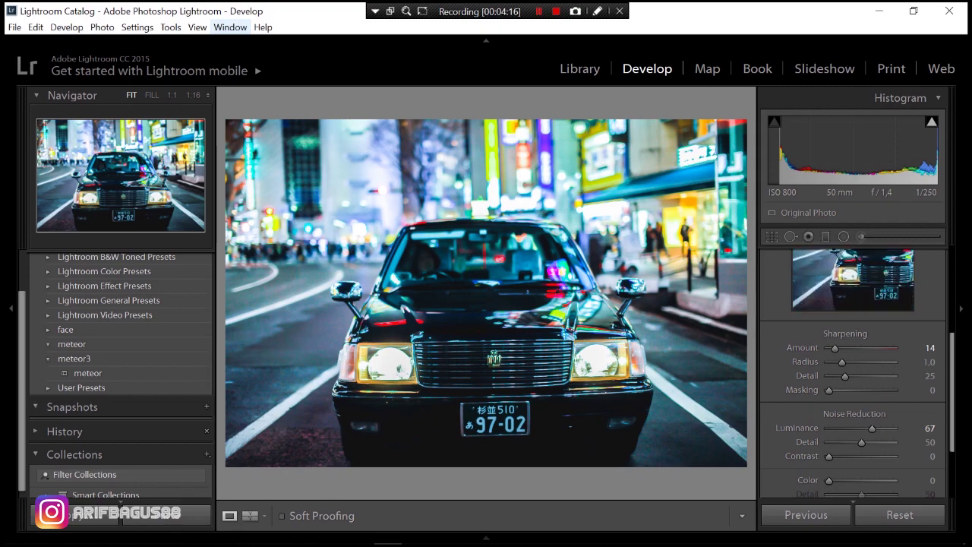
scroll(853, 342, "up", 2)
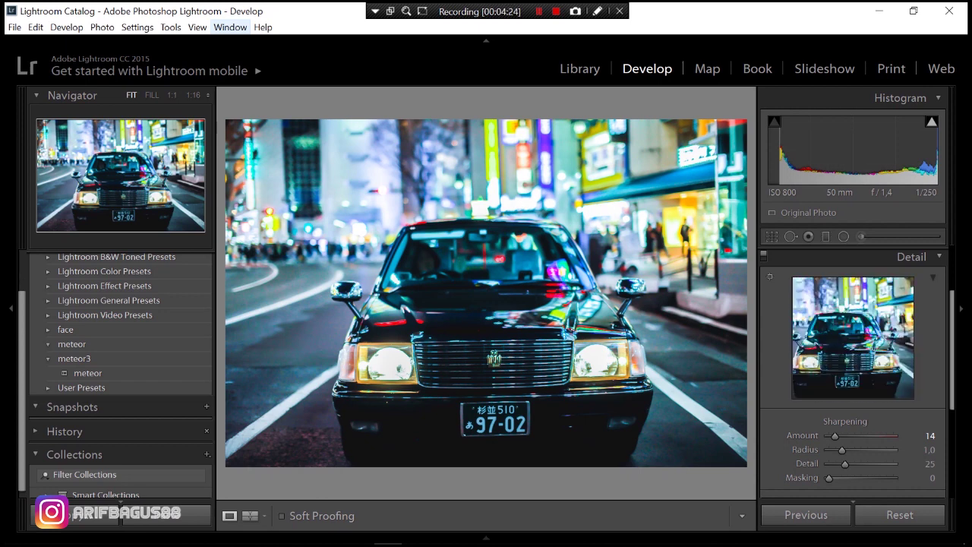
scroll(853, 372, "down", 2)
scroll(852, 372, "down", 3)
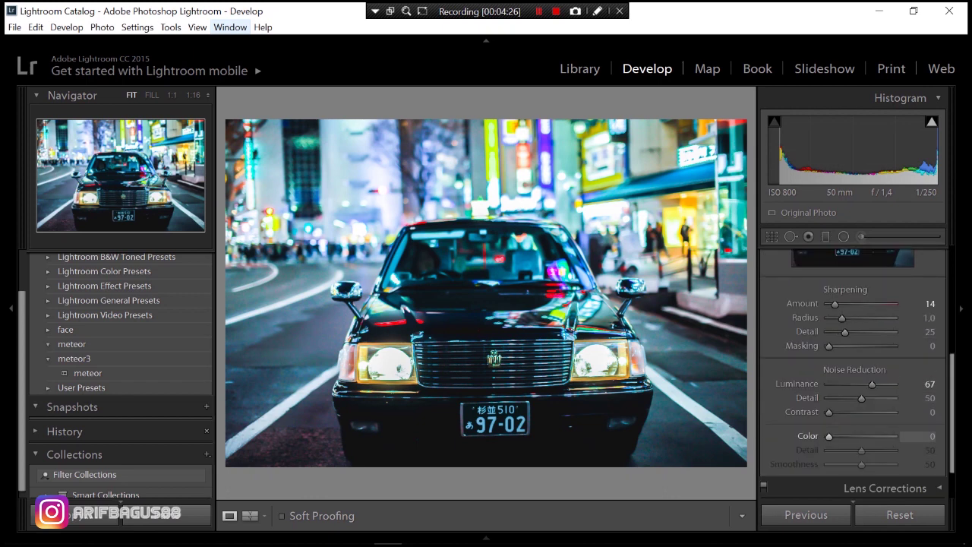
mouse_move(829, 436)
left_mouse_down()
mouse_move(864, 436)
mouse_move(829, 436)
mouse_move(851, 436)
mouse_move(836, 436)
mouse_move(833, 412)
mouse_move(849, 411)
mouse_move(837, 412)
left_mouse_up()
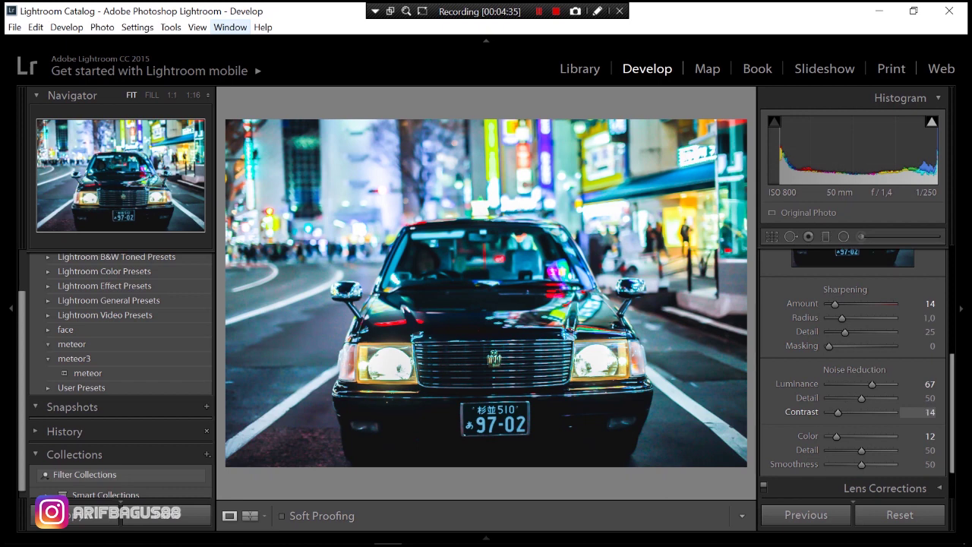
scroll(852, 364, "up", 3)
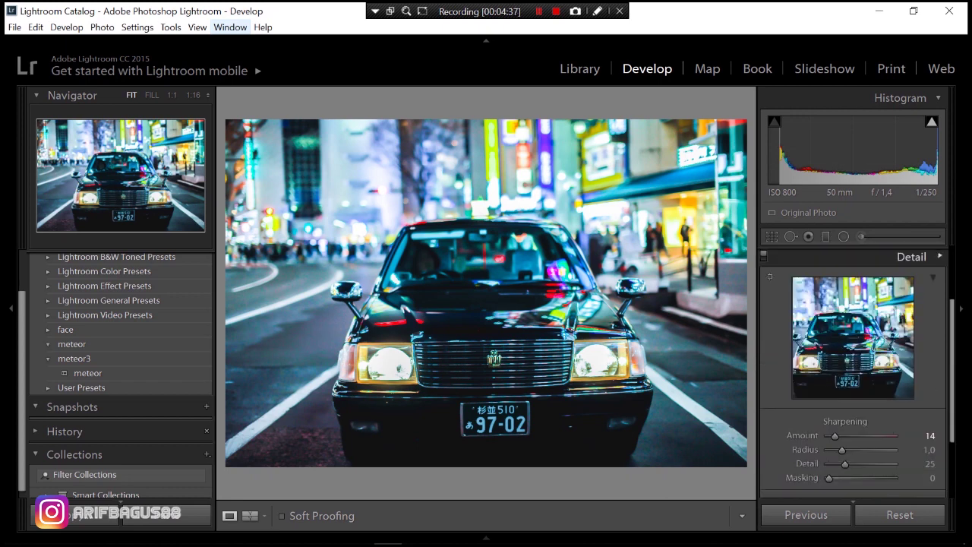
left_click(911, 257)
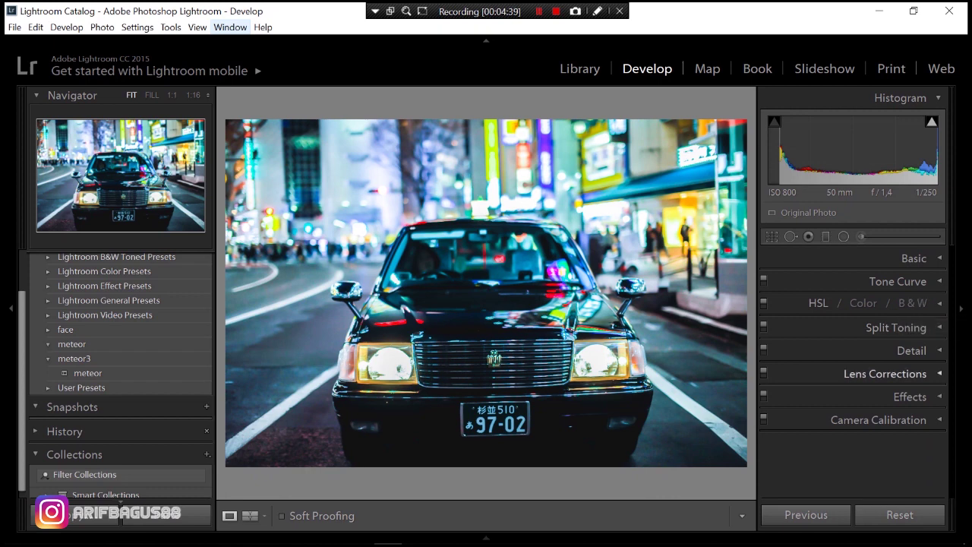
- Add a post-crop vignette (Amount -36, Midpoint 67, Roundness +55) and Grain Amount 21
left_click(885, 374)
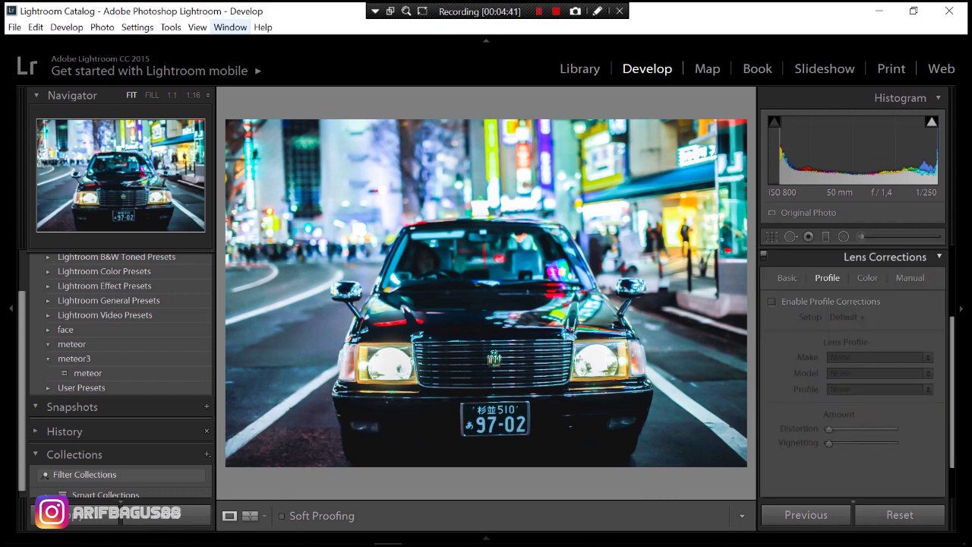
left_click(885, 257)
left_click(910, 397)
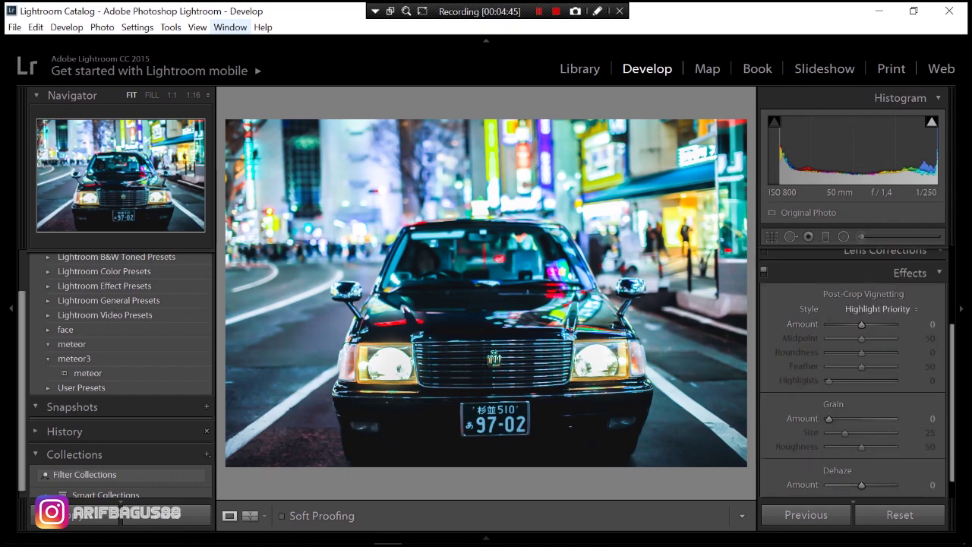
left_click_drag(861, 325, 849, 324)
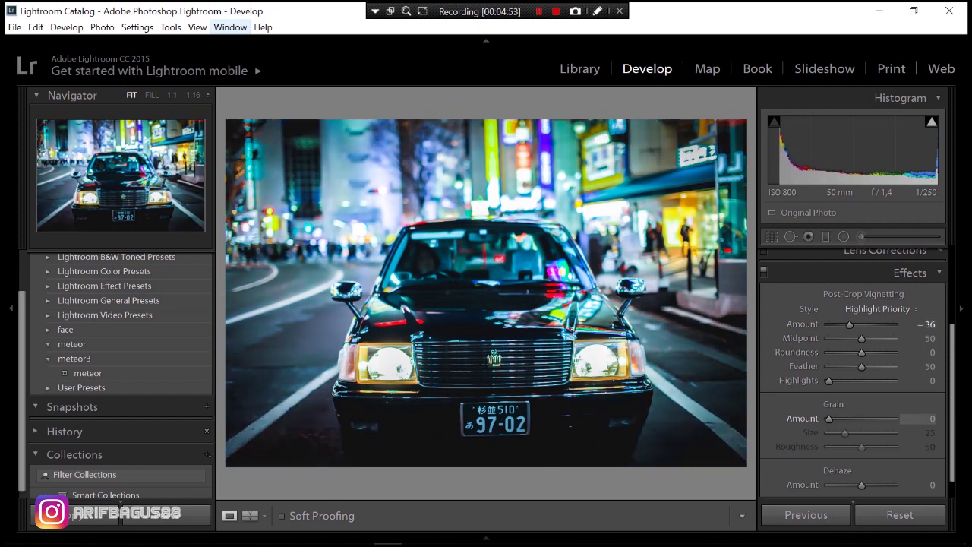
left_click_drag(828, 418, 841, 419)
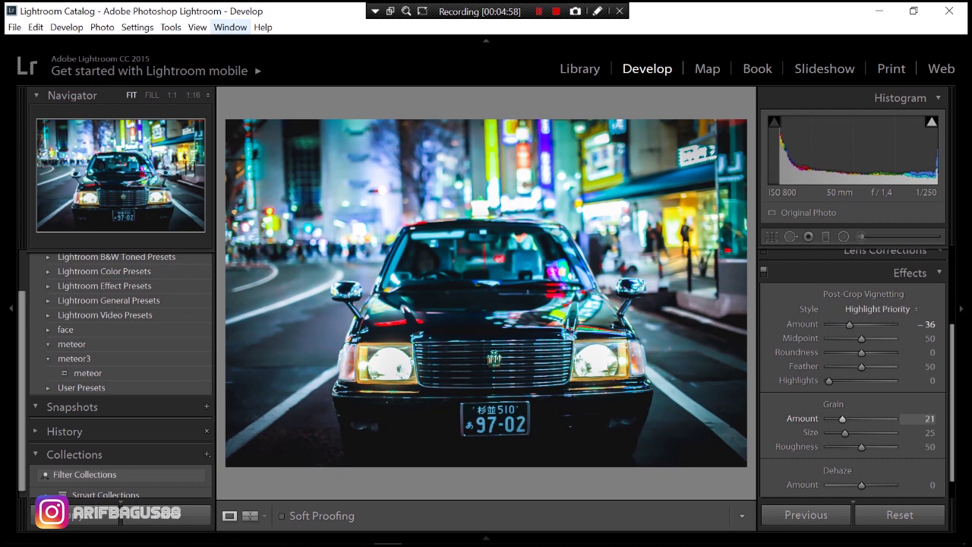
mouse_move(862, 338)
left_mouse_down()
mouse_move(880, 338)
mouse_move(870, 338)
mouse_move(880, 352)
left_mouse_up()
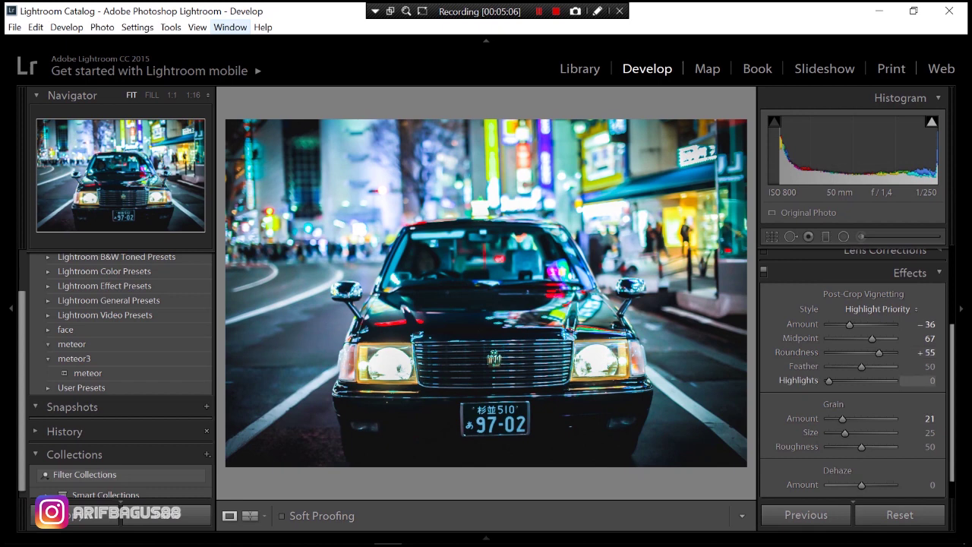
left_click(911, 273)
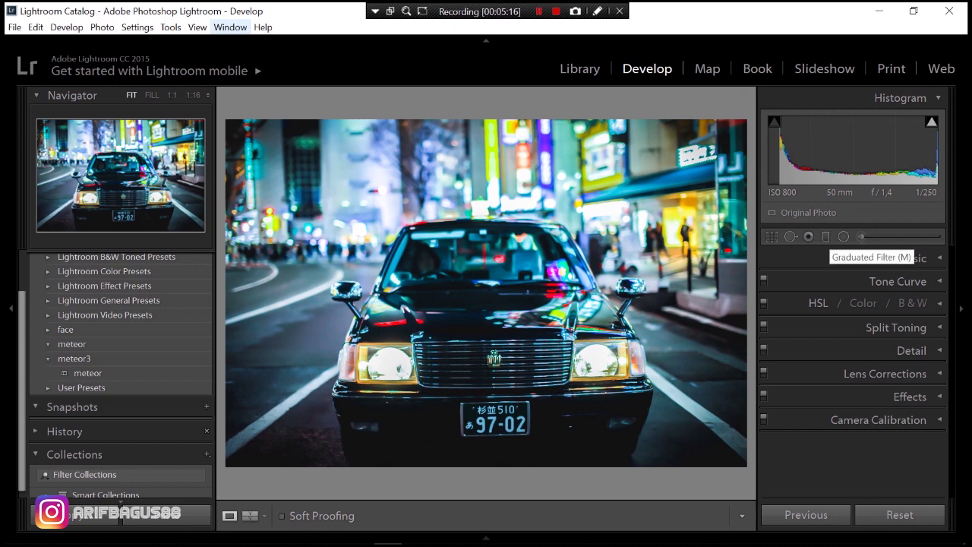
- Start a Graduated Filter with Tint -53 and Temp -35
key("m")
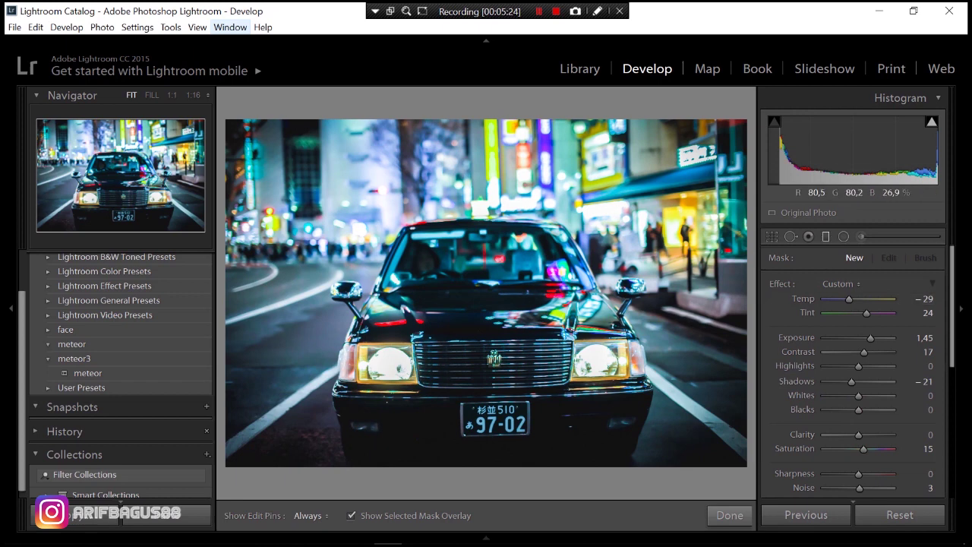
left_click_drag(867, 313, 841, 312)
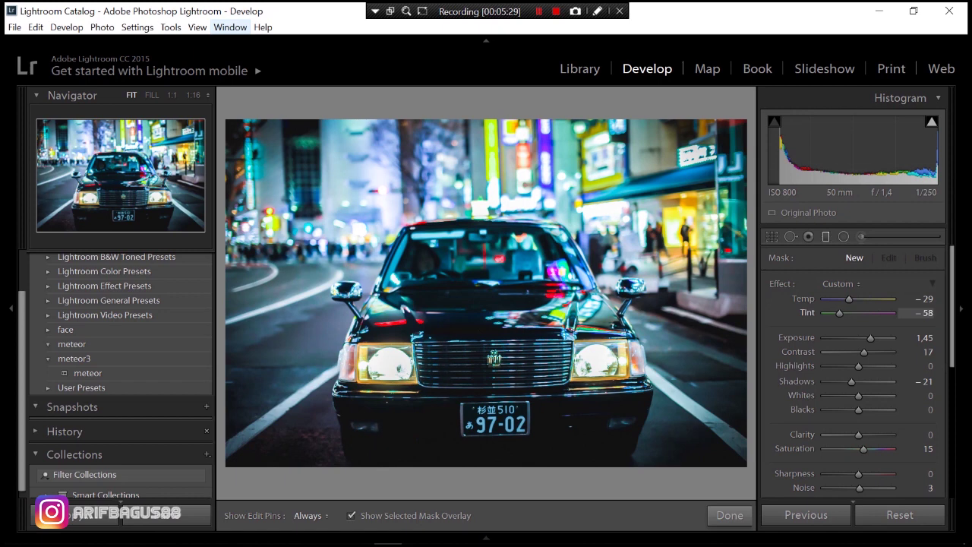
mouse_move(849, 299)
left_mouse_down()
mouse_move(837, 298)
mouse_move(847, 298)
left_mouse_up()
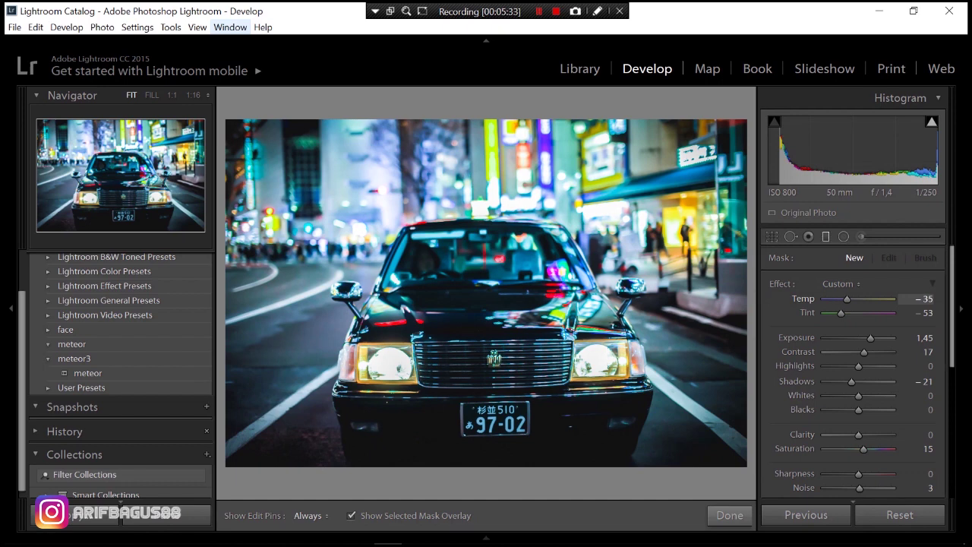
- Back in global Basic, set Temp -16, Clarity +67 and Vibrance +60
key("k")
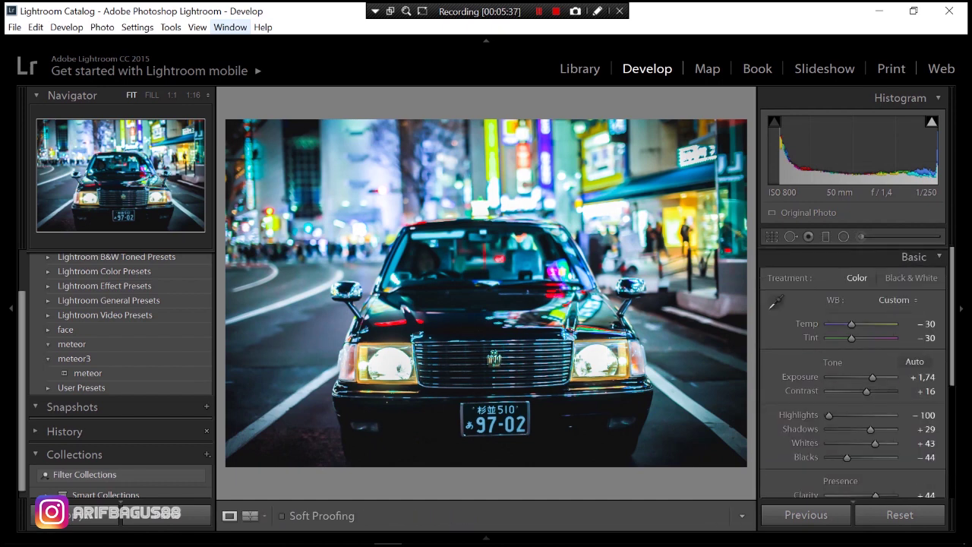
mouse_move(852, 325)
left_mouse_down()
mouse_move(841, 324)
mouse_move(856, 324)
left_mouse_up()
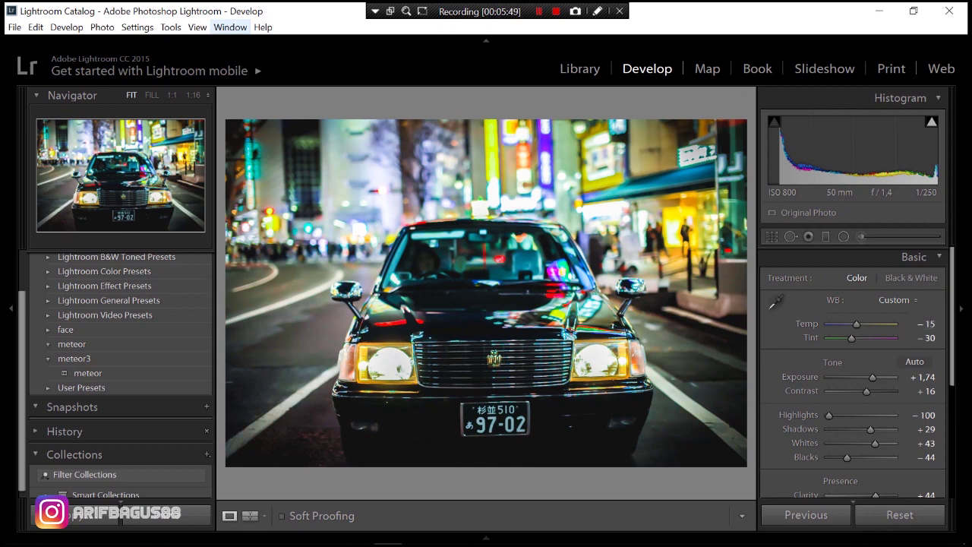
mouse_move(807, 324)
left_mouse_down()
mouse_move(790, 323)
mouse_move(820, 324)
left_mouse_up()
scroll(851, 364, "down", 2)
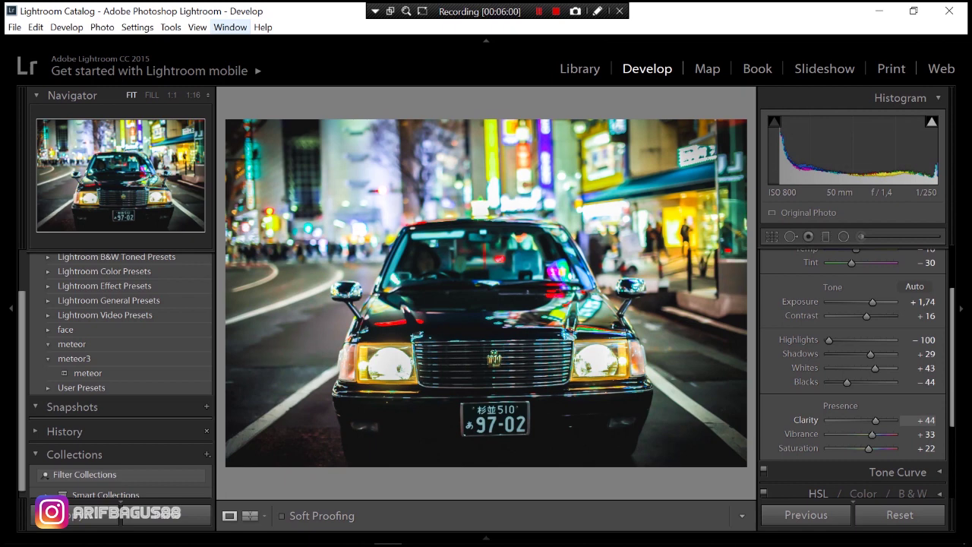
mouse_move(876, 420)
left_mouse_down()
mouse_move(880, 434)
mouse_move(891, 420)
mouse_move(883, 420)
mouse_move(921, 420)
left_mouse_up()
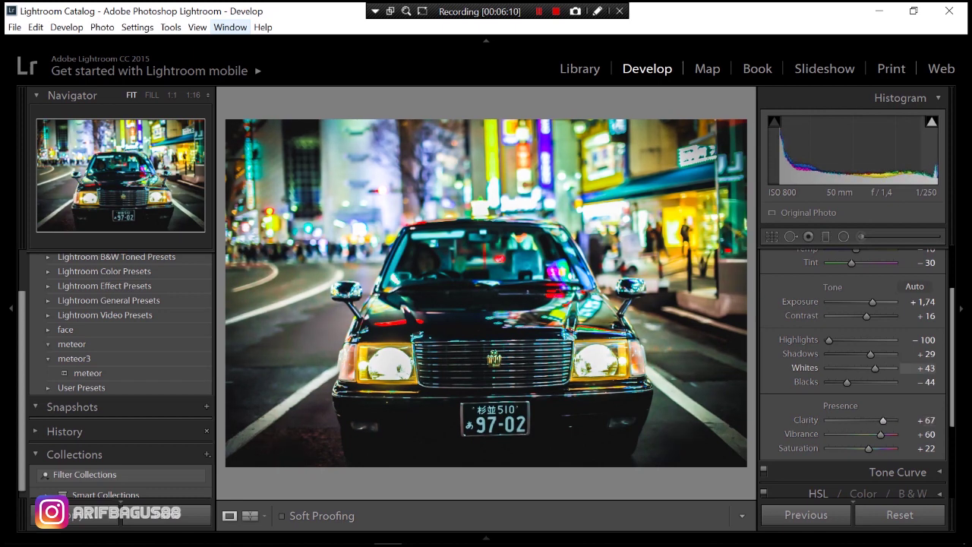
scroll(853, 357, "up", 3)
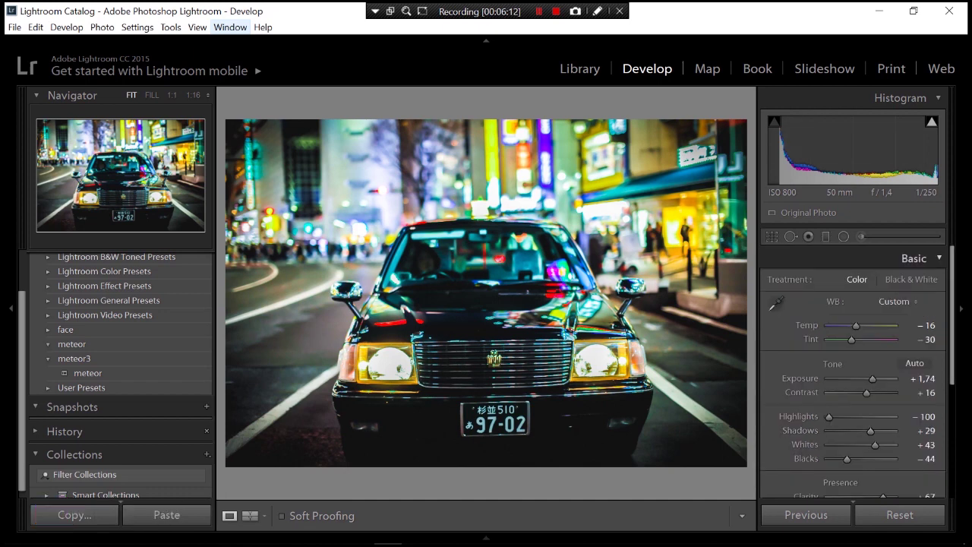
- Collapse the Basic panel so every Develop panel section is folded away
left_click(914, 258)
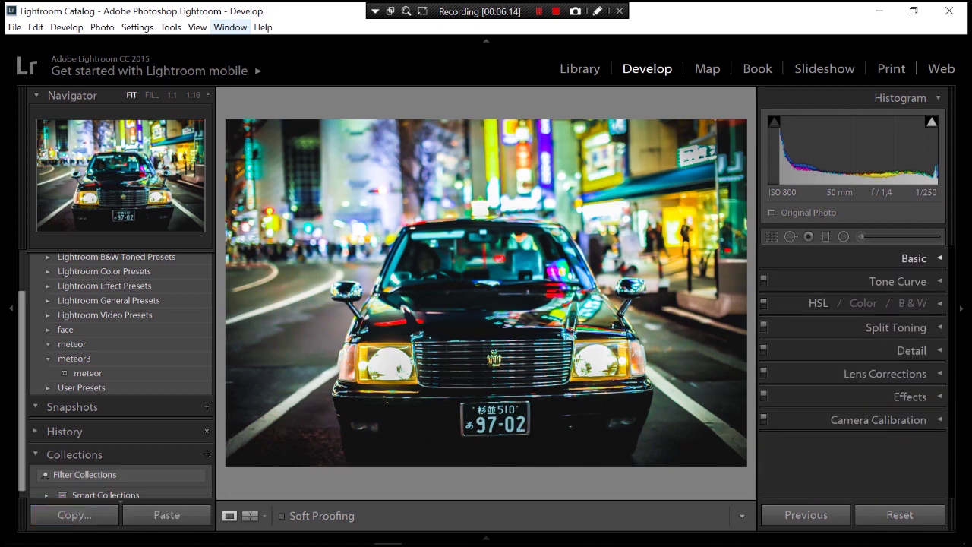